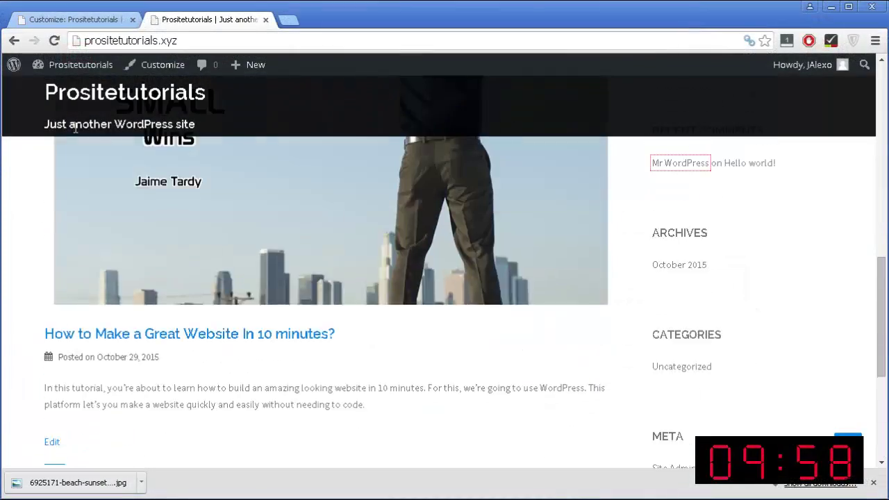
{"action": "scroll", "coordinate": [75, 128], "scroll_direction": "up", "scroll_amount": 10}
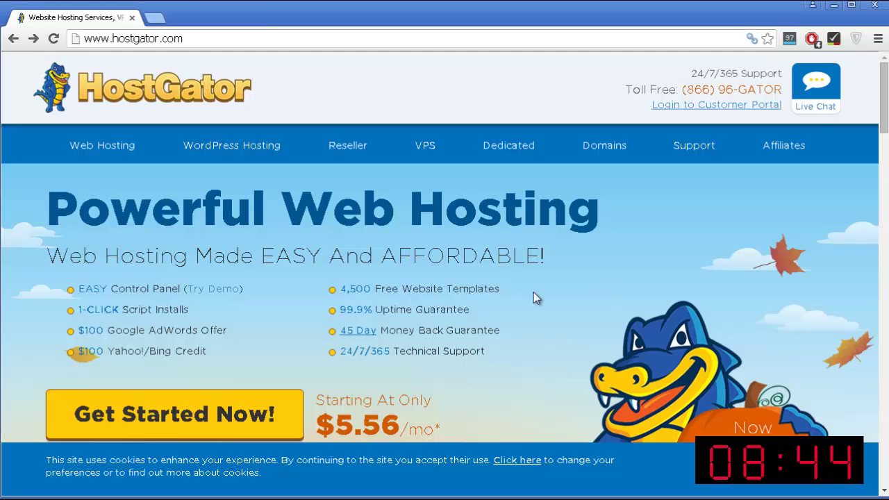
Open HostGator's shared web hosting page and scroll to the Hatchling, Baby and Business plan cards
{"action": "scroll", "coordinate": [533, 295], "scroll_direction": "down", "scroll_amount": 2}
{"action": "left_click", "coordinate": [141, 285]}
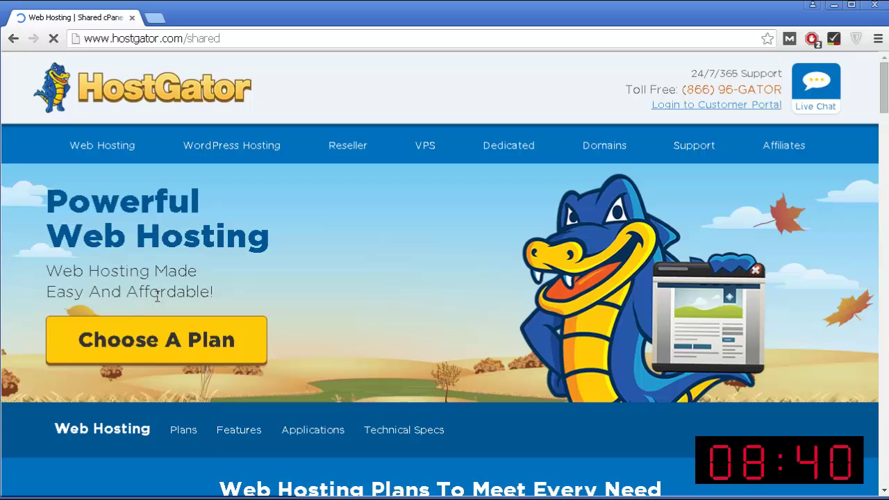
{"action": "scroll", "coordinate": [185, 288], "scroll_direction": "down", "scroll_amount": 1}
{"action": "scroll", "coordinate": [185, 288], "scroll_direction": "down", "scroll_amount": 4}
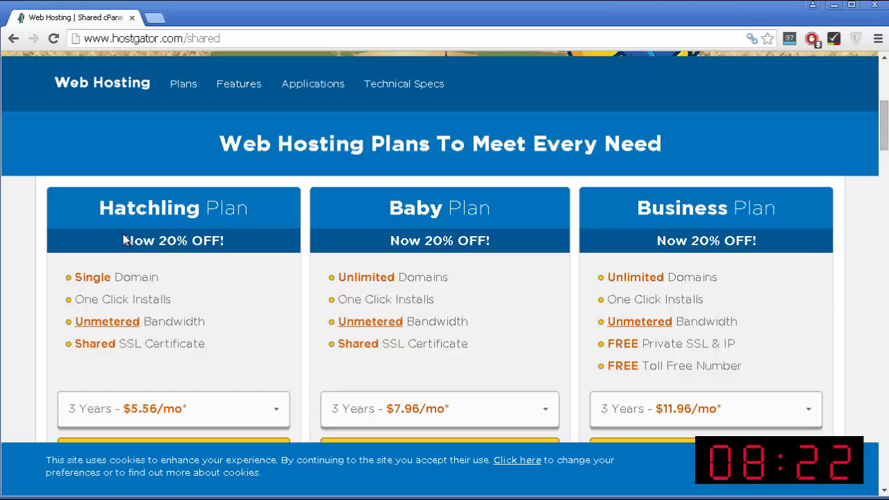
{"action": "scroll", "coordinate": [442, 381], "scroll_direction": "down", "scroll_amount": 1}
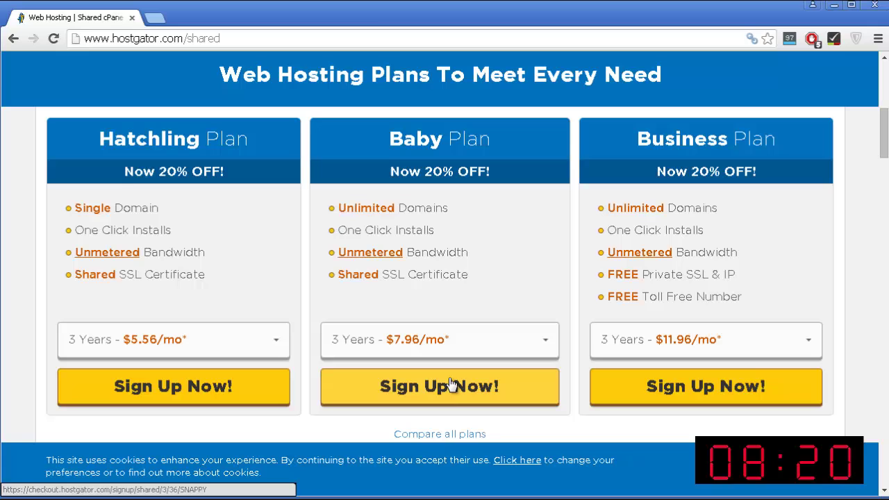
Start a Baby plan order and search for the domain prositetutorialsz
{"action": "left_click", "coordinate": [450, 379]}
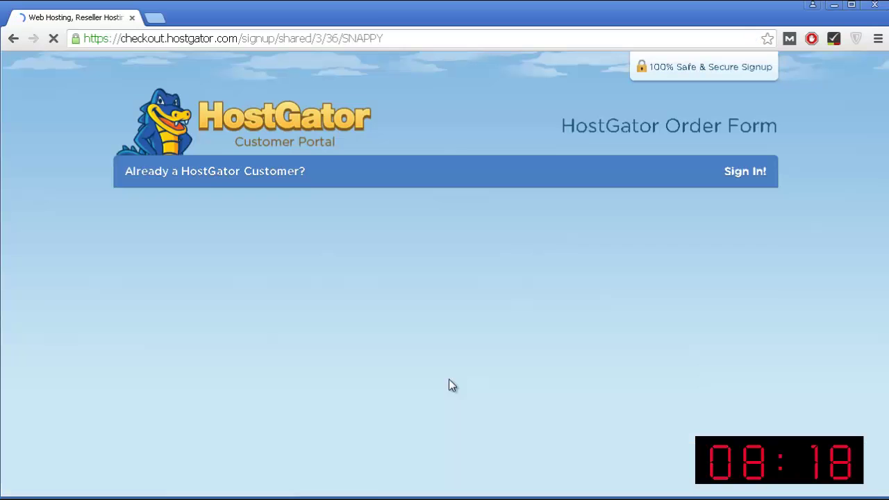
{"action": "left_click", "coordinate": [366, 305]}
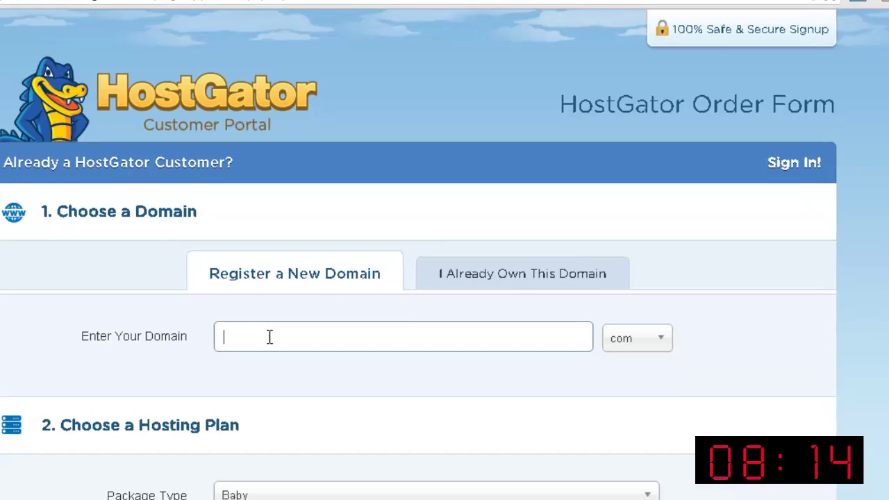
{"action": "type", "text": "prositetuto"}
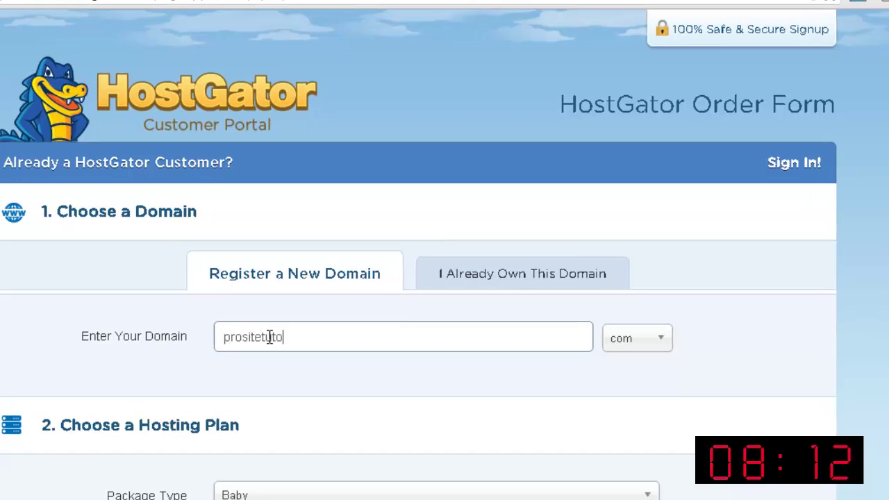
{"action": "type", "text": "rialsz"}
{"action": "key", "text": "Tab"}
{"action": "key", "text": "Return"}
{"action": "scroll", "coordinate": [217, 367], "scroll_direction": "down", "scroll_amount": 1}
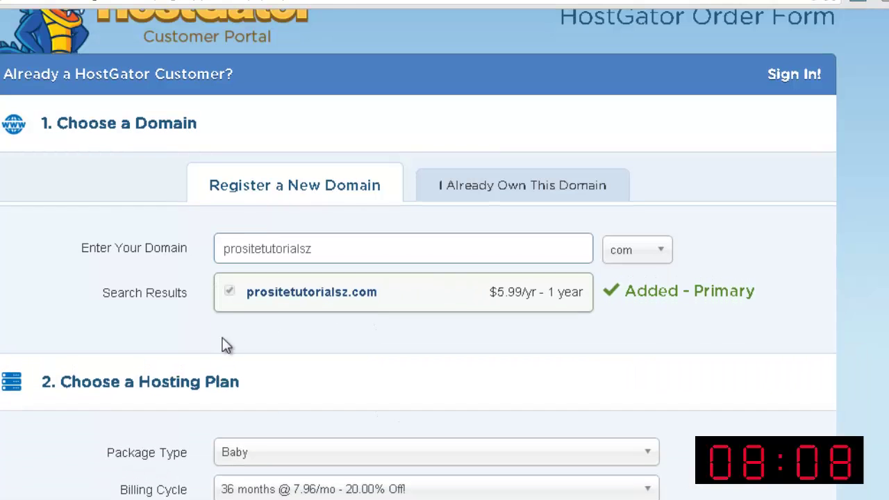
{"action": "scroll", "coordinate": [234, 337], "scroll_direction": "down", "scroll_amount": 2}
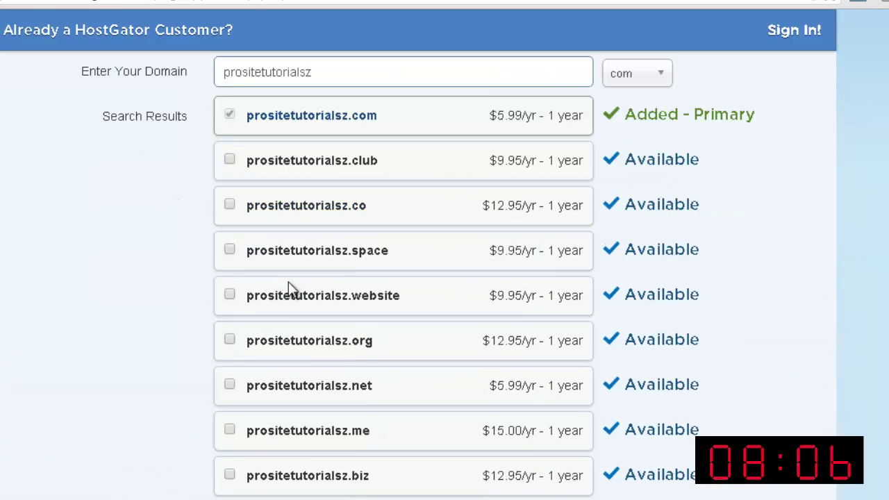
{"action": "scroll", "coordinate": [289, 285], "scroll_direction": "down", "scroll_amount": 6}
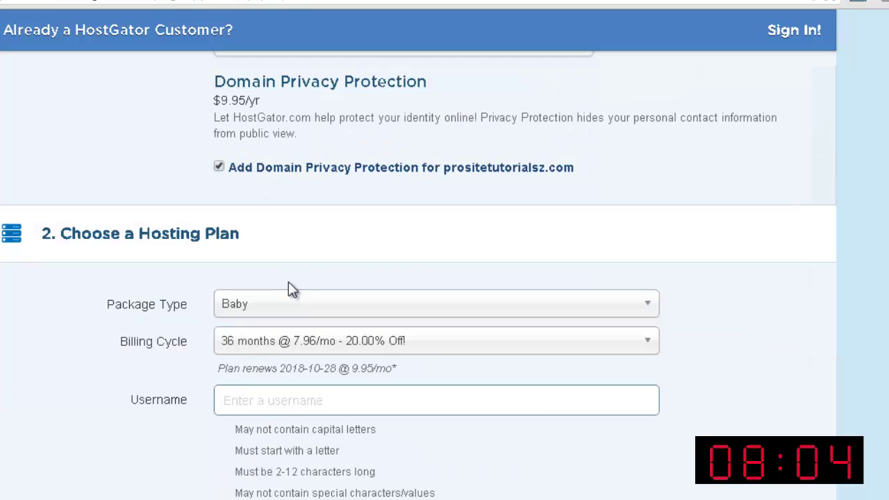
{"action": "scroll", "coordinate": [260, 267], "scroll_direction": "down", "scroll_amount": 1}
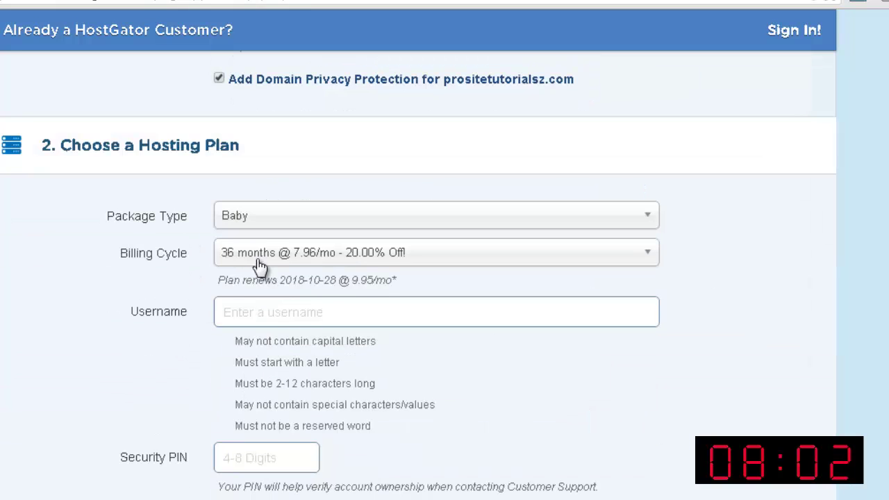
Choose the 12-month billing cycle, then enter the account username and security PIN
{"action": "left_click", "coordinate": [258, 253]}
{"action": "left_click", "coordinate": [274, 341]}
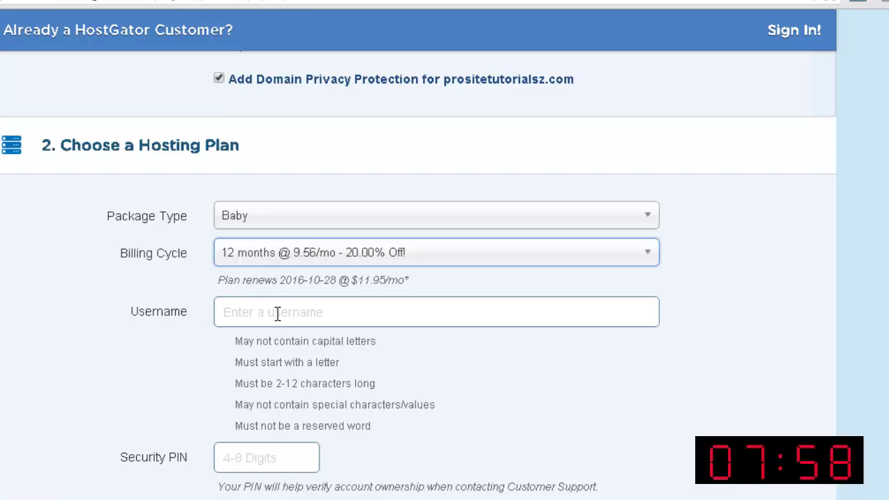
{"action": "left_click", "coordinate": [278, 313]}
{"action": "type", "text": "JA"}
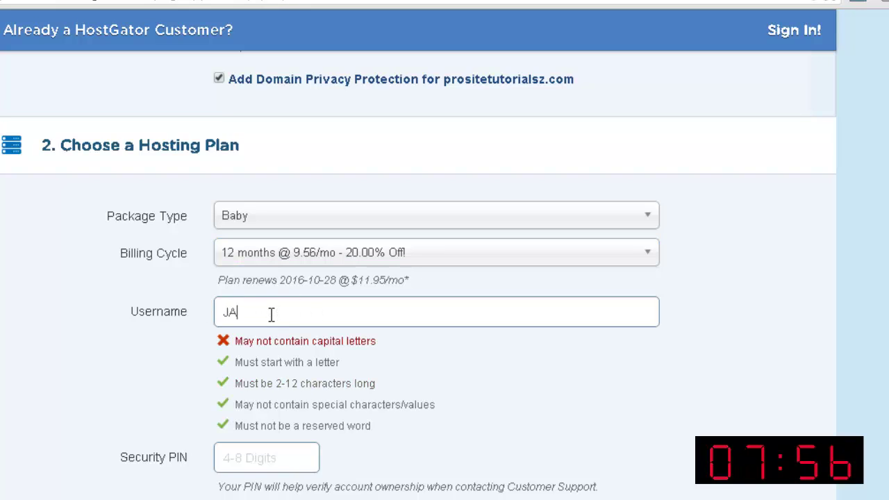
{"action": "type", "text": "lexo"}
{"action": "scroll", "coordinate": [273, 316], "scroll_direction": "down", "scroll_amount": 3}
{"action": "left_click", "coordinate": [255, 280]}
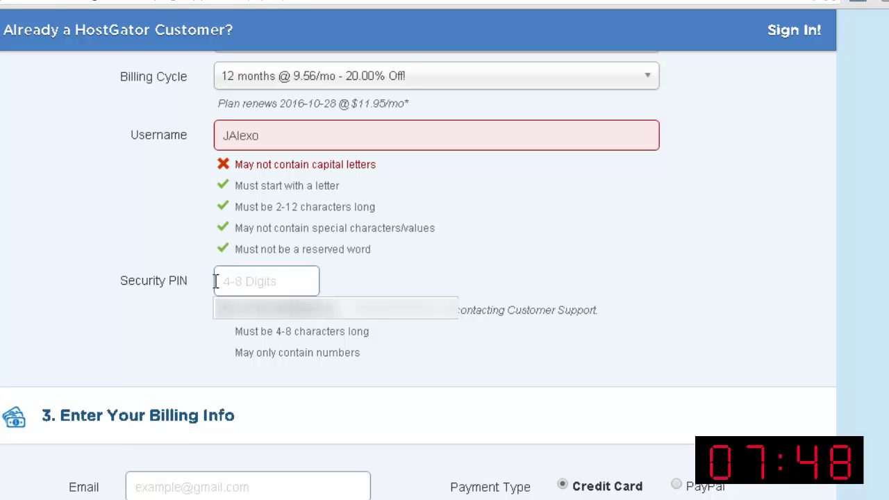
{"action": "scroll", "coordinate": [237, 295], "scroll_direction": "down", "scroll_amount": 3}
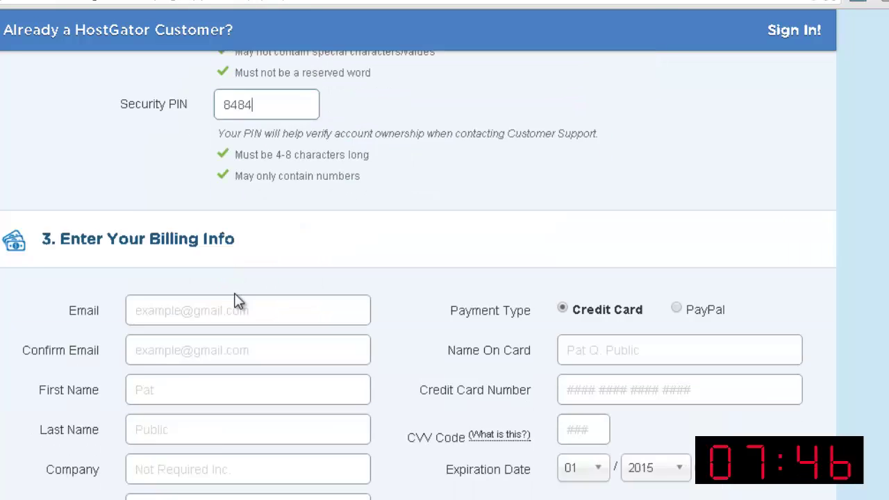
{"action": "scroll", "coordinate": [236, 300], "scroll_direction": "down", "scroll_amount": 1}
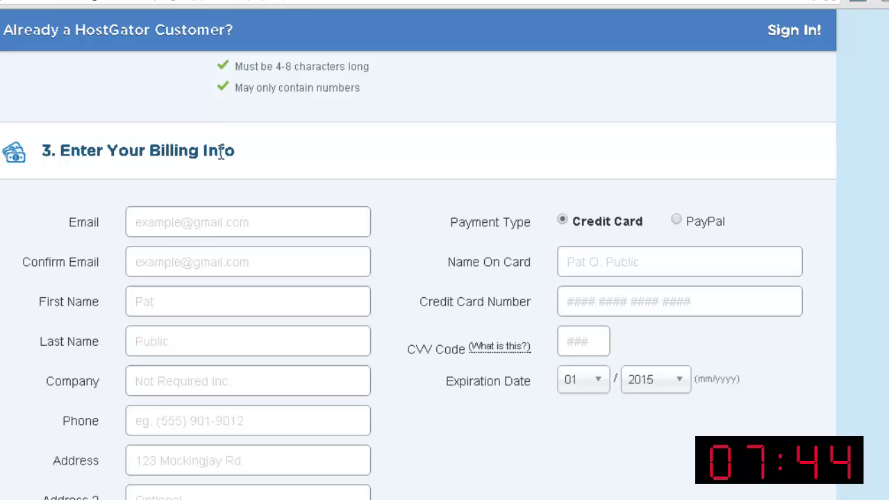
{"action": "scroll", "coordinate": [201, 165], "scroll_direction": "down", "scroll_amount": 4}
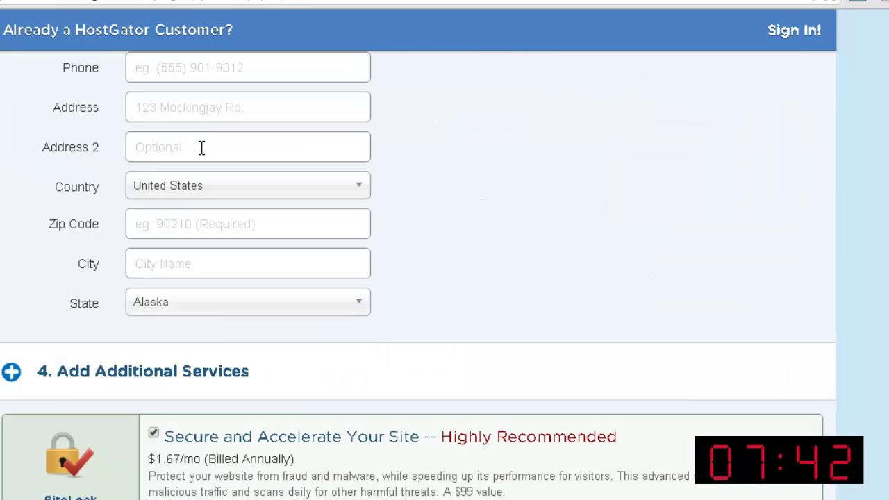
Review the order add-ons and decline the daily site backup
{"action": "scroll", "coordinate": [201, 147], "scroll_direction": "down", "scroll_amount": 3}
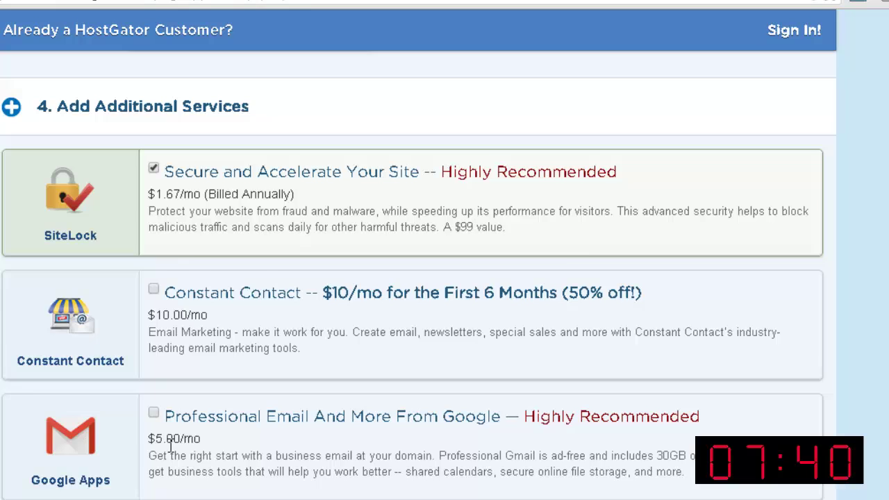
{"action": "scroll", "coordinate": [167, 428], "scroll_direction": "down", "scroll_amount": 1}
{"action": "scroll", "coordinate": [162, 411], "scroll_direction": "up", "scroll_amount": 1}
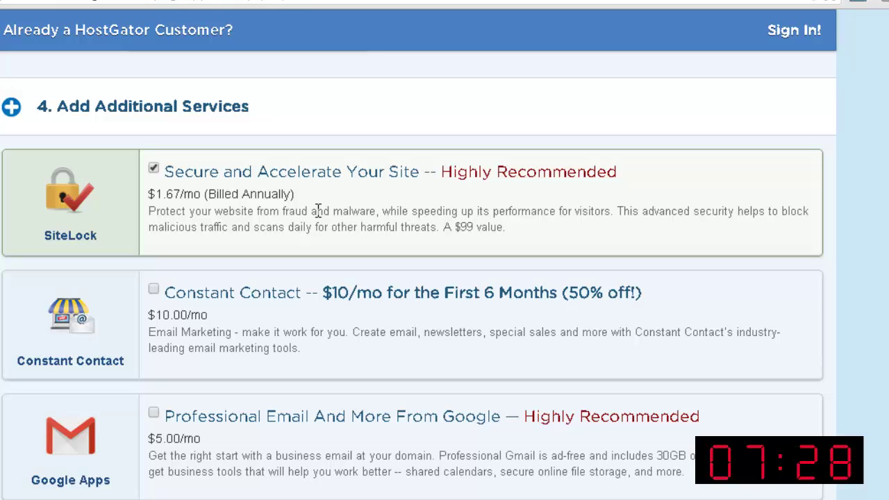
{"action": "scroll", "coordinate": [318, 211], "scroll_direction": "down", "scroll_amount": 3}
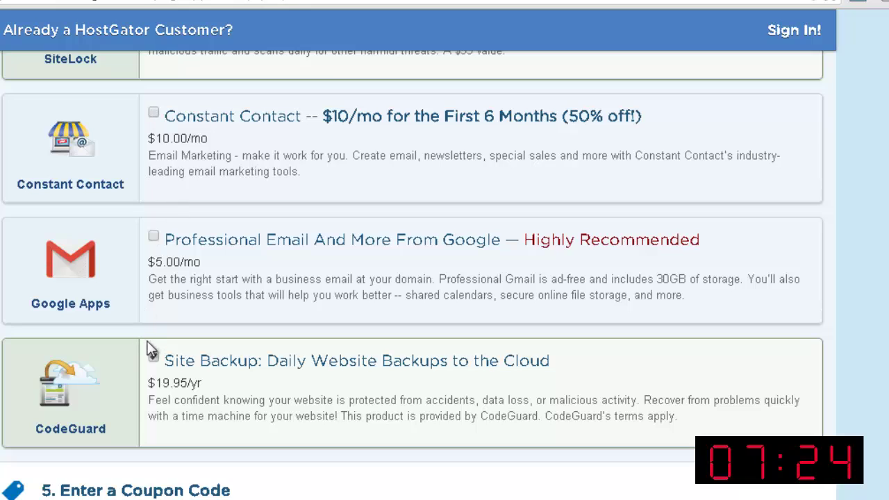
{"action": "left_click", "coordinate": [153, 361]}
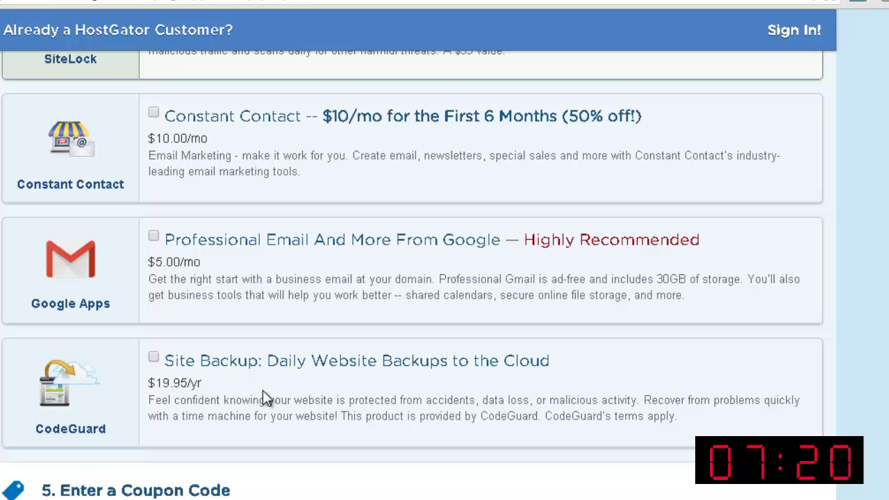
Replace the SNAPPY coupon code with PST1Penny
{"action": "scroll", "coordinate": [257, 389], "scroll_direction": "down", "scroll_amount": 2}
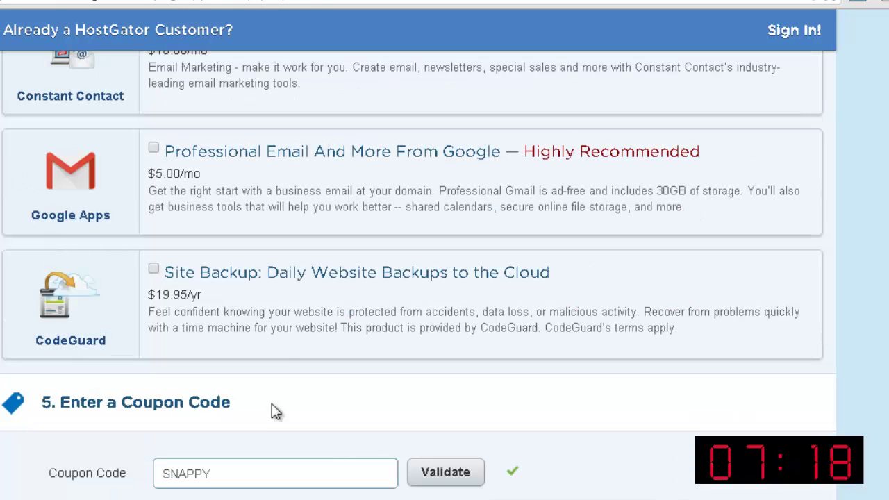
{"action": "scroll", "coordinate": [280, 360], "scroll_direction": "down", "scroll_amount": 2}
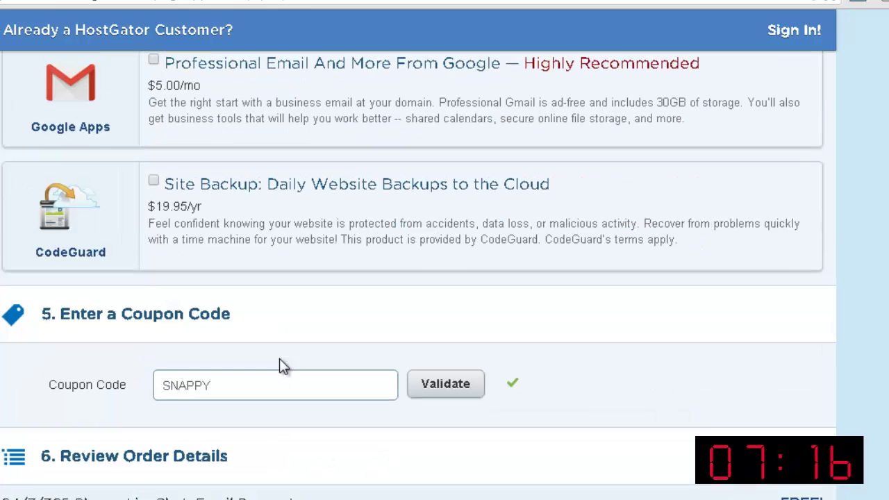
{"action": "left_click", "coordinate": [243, 381]}
{"action": "double_click", "coordinate": [243, 381]}
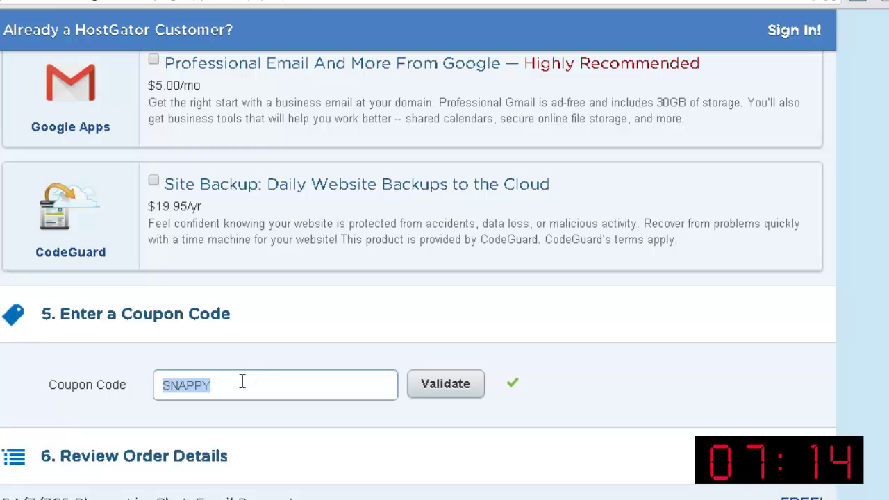
{"action": "type", "text": "PST"}
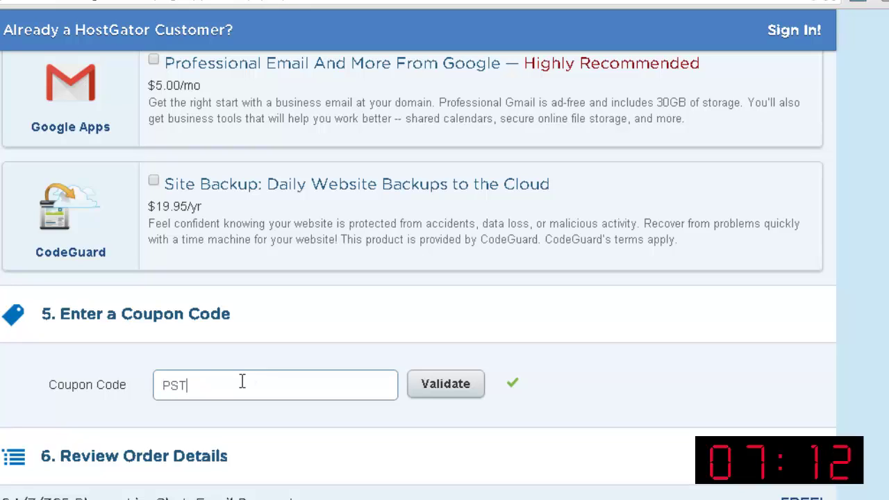
{"action": "type", "text": "1Penny"}
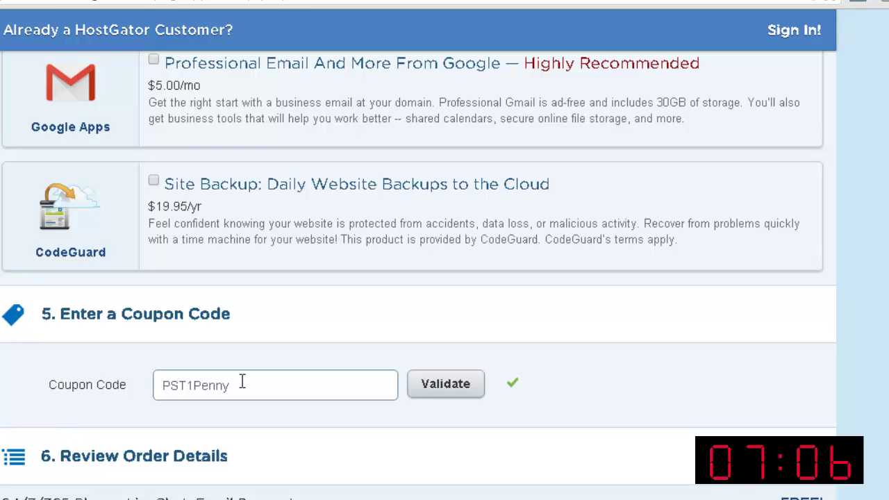
Accept the terms agreement at the bottom of the order to enable checkout
{"action": "scroll", "coordinate": [241, 382], "scroll_direction": "down", "scroll_amount": 3}
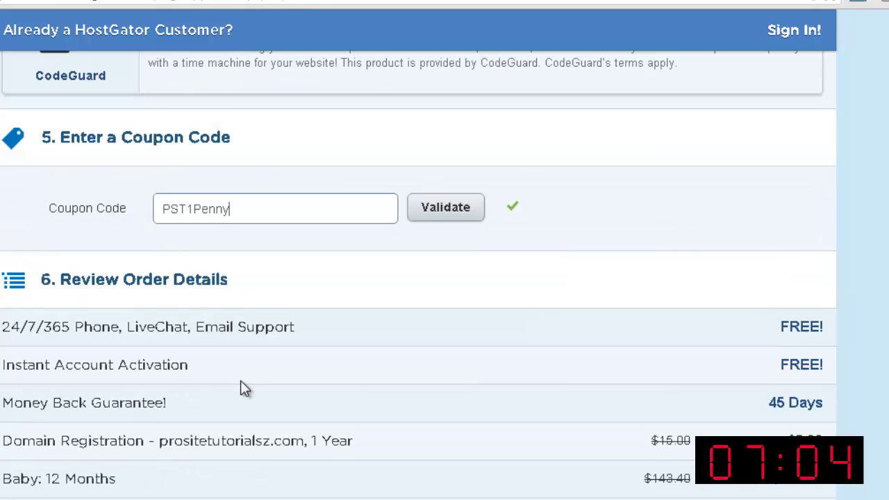
{"action": "scroll", "coordinate": [311, 314], "scroll_direction": "down", "scroll_amount": 1}
{"action": "scroll", "coordinate": [312, 314], "scroll_direction": "down", "scroll_amount": 1}
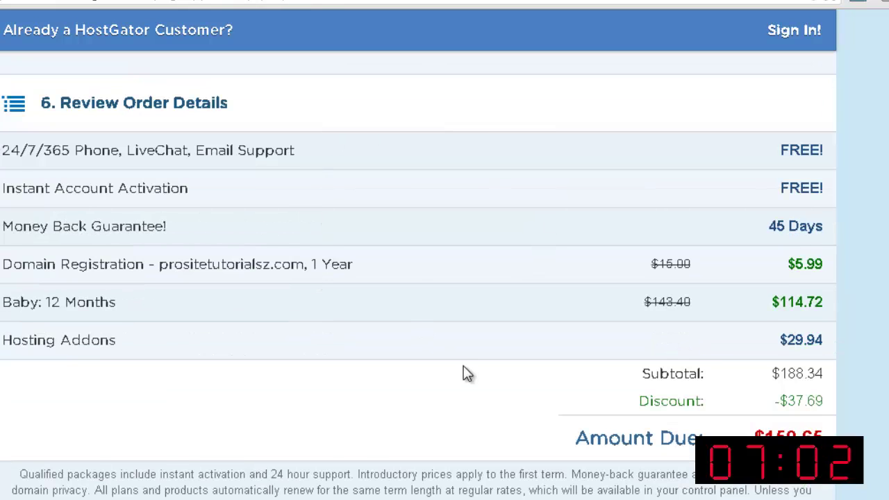
{"action": "scroll", "coordinate": [463, 367], "scroll_direction": "down", "scroll_amount": 1}
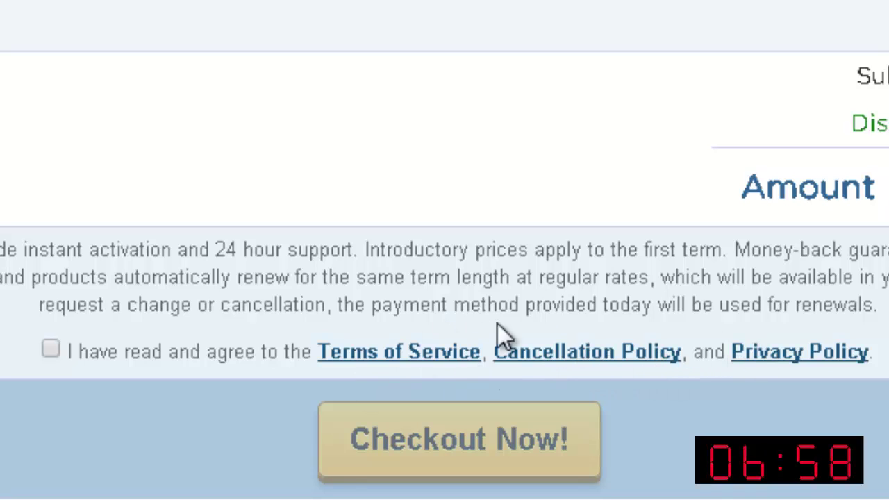
{"action": "left_click", "coordinate": [51, 348]}
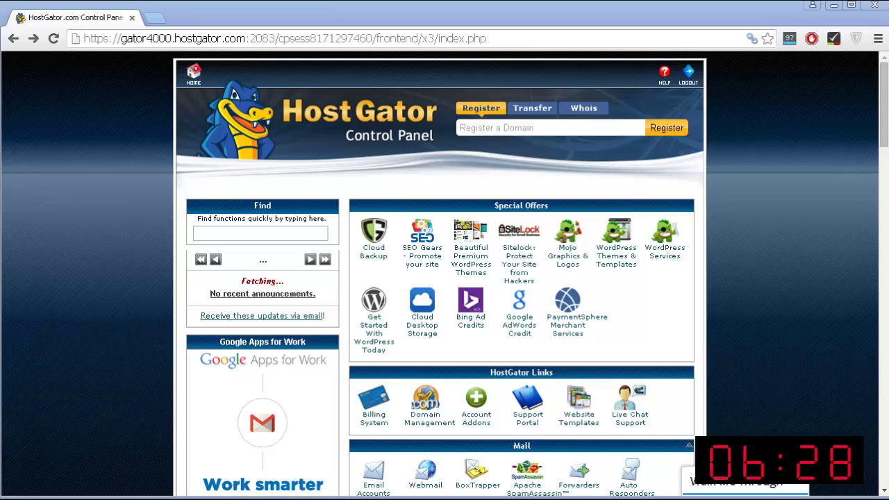
Scroll down the cPanel home page to the Mail section
{"action": "scroll", "coordinate": [809, 329], "scroll_direction": "down", "scroll_amount": 1}
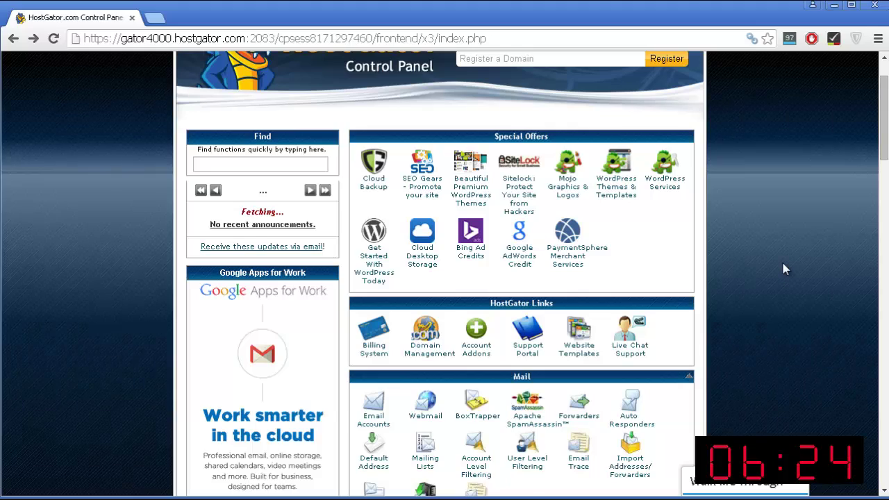
{"action": "scroll", "coordinate": [785, 269], "scroll_direction": "down", "scroll_amount": 1}
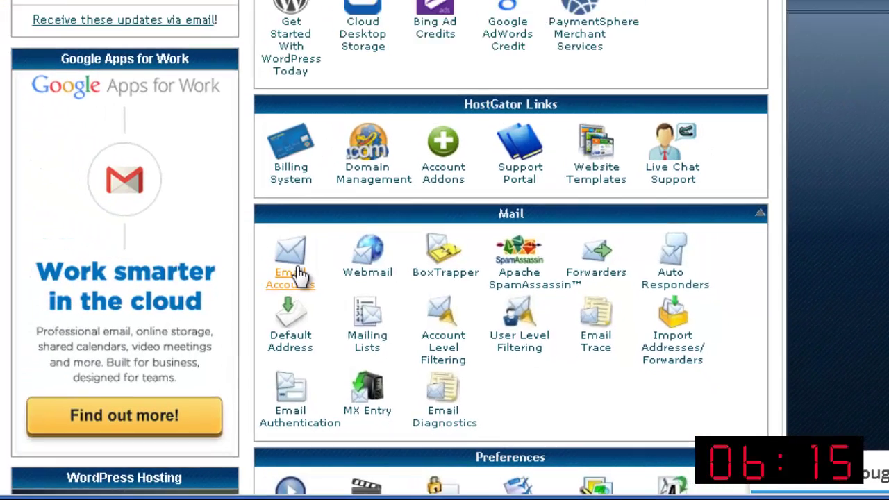
Begin a new email account on prositetutorials.xyz and enter its mailbox name
{"action": "left_click", "coordinate": [226, 208]}
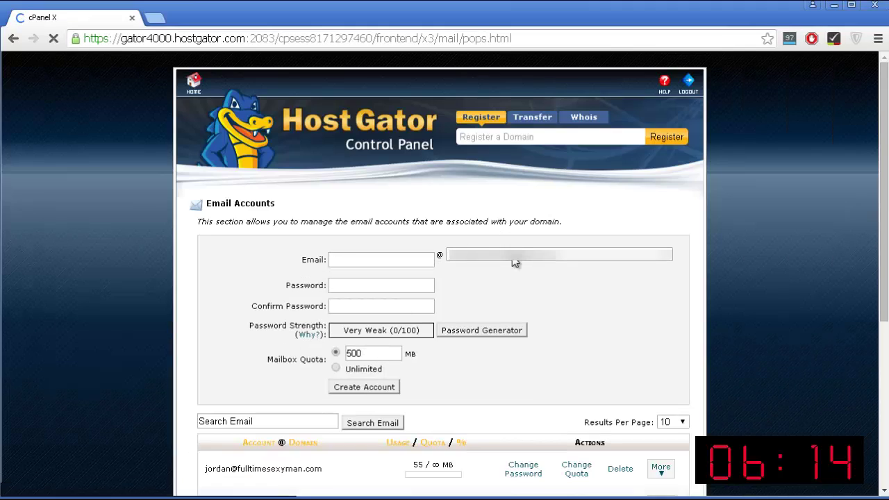
{"action": "left_click", "coordinate": [510, 250]}
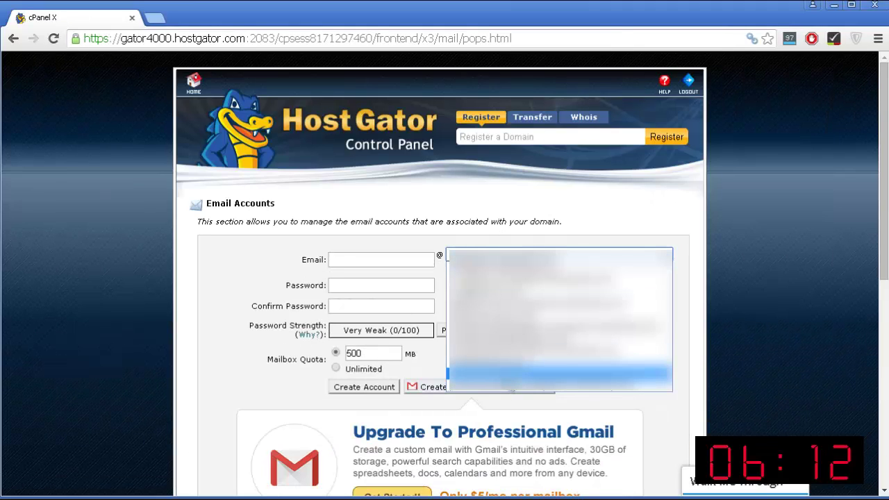
{"action": "left_click", "coordinate": [555, 376]}
{"action": "left_click", "coordinate": [388, 260]}
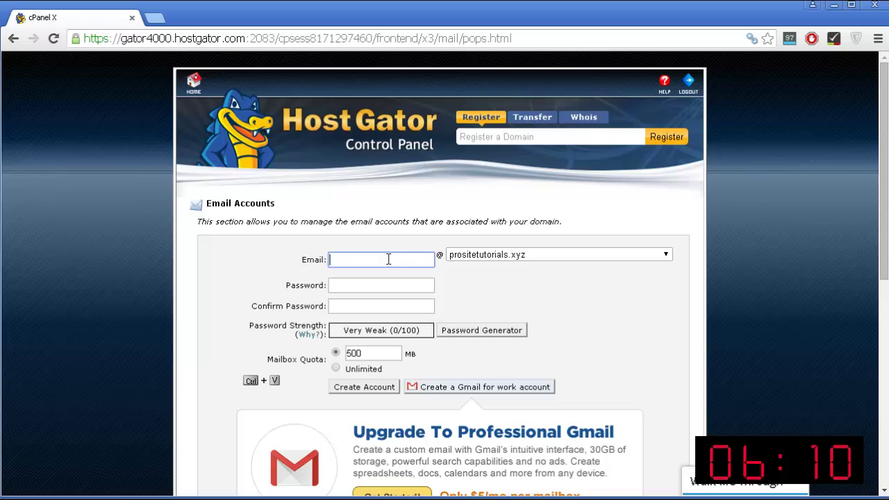
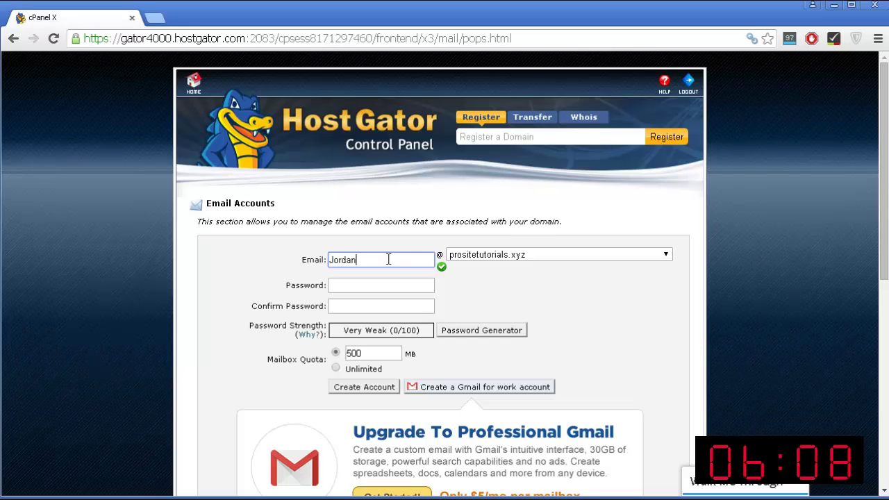
Generate a strong password and paste it into both password fields
{"action": "left_click", "coordinate": [471, 332]}
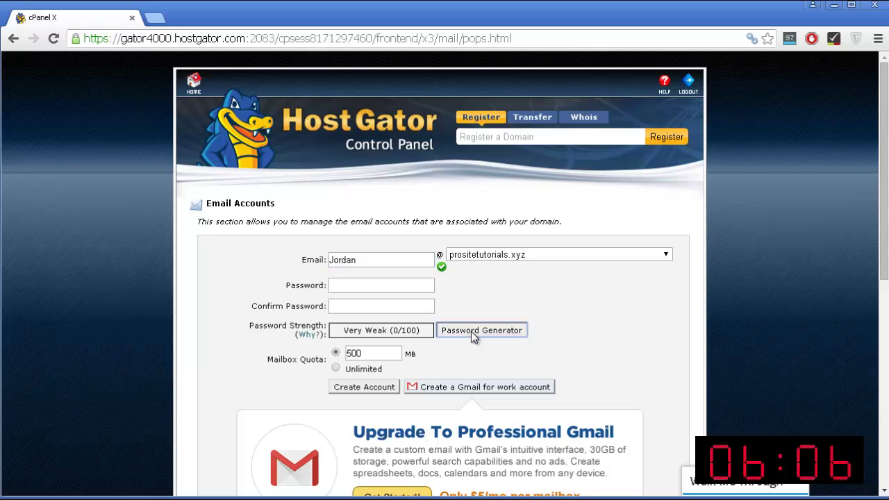
{"action": "key", "text": "ctrl+c"}
{"action": "triple_click", "coordinate": [441, 239]}
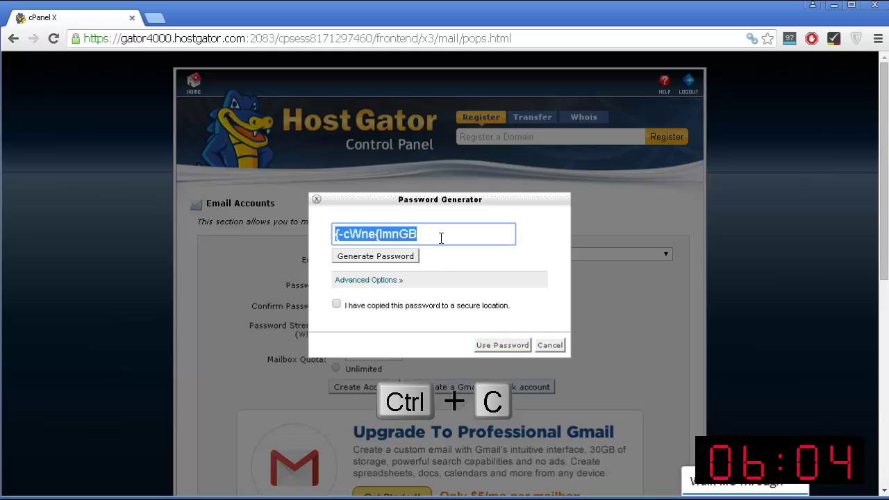
{"action": "left_click", "coordinate": [549, 345]}
{"action": "left_click", "coordinate": [417, 284]}
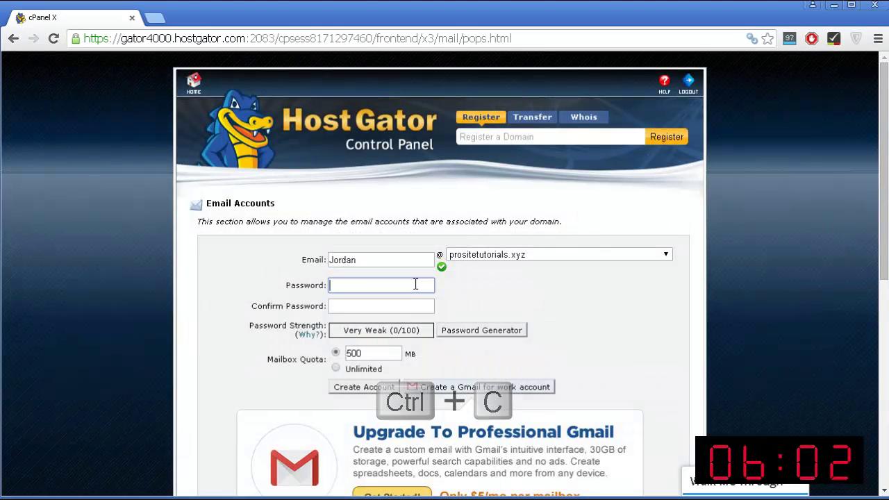
{"action": "key", "text": "ctrl+v"}
{"action": "left_click", "coordinate": [418, 304]}
{"action": "key", "text": "ctrl+v"}
Give the mailbox an Unlimited quota and create the account
{"action": "scroll", "coordinate": [375, 334], "scroll_direction": "down", "scroll_amount": 2}
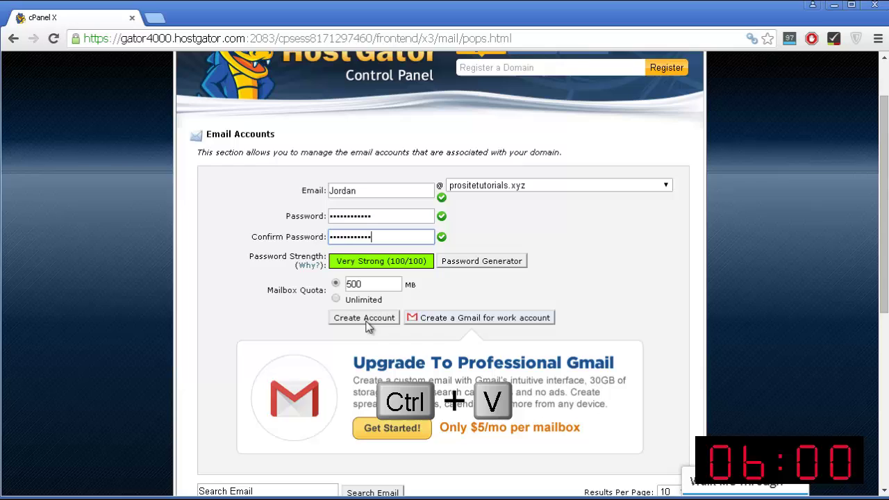
{"action": "left_click", "coordinate": [337, 300]}
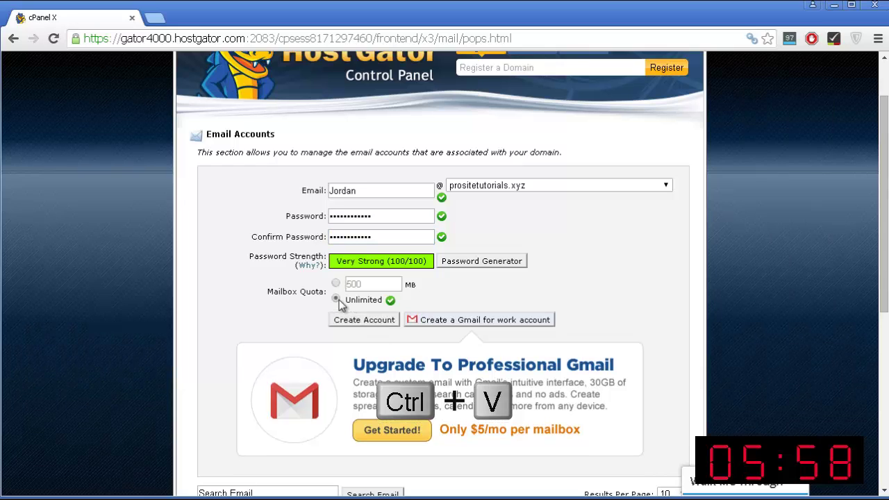
{"action": "left_click", "coordinate": [353, 322]}
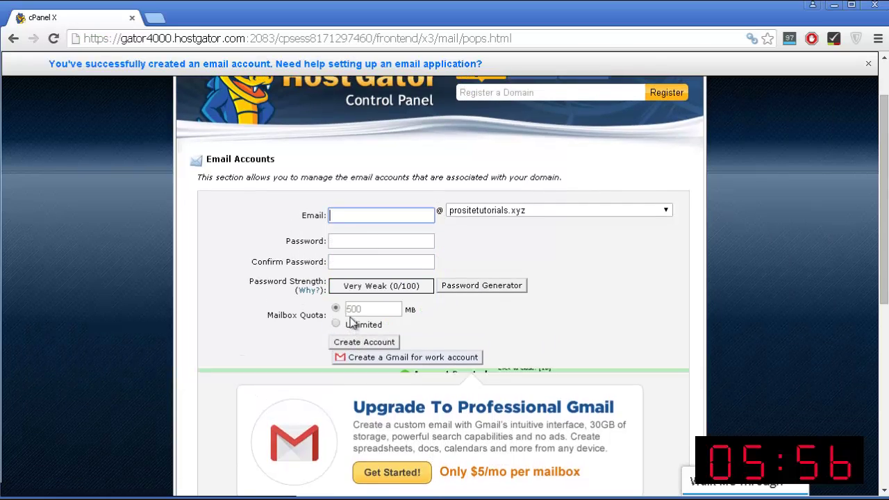
{"action": "scroll", "coordinate": [352, 321], "scroll_direction": "down", "scroll_amount": 5}
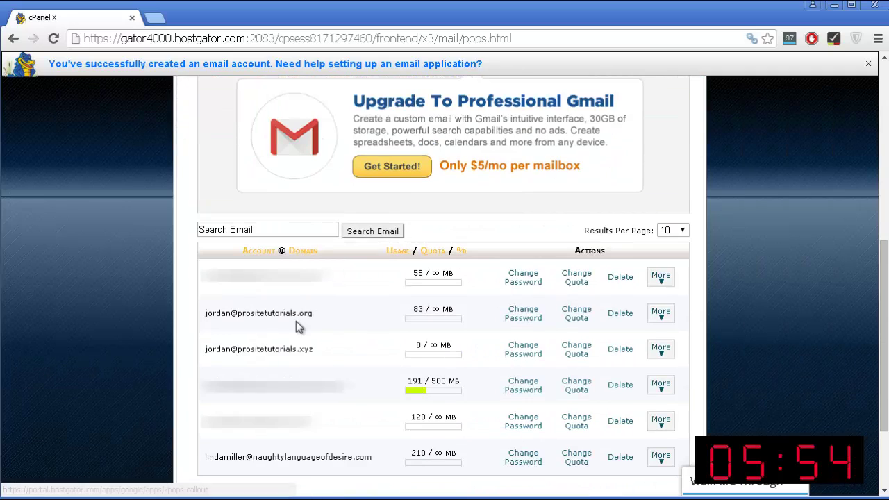
Open the new account's inbox in Roundcube webmail, then return to the cPanel tab
{"action": "left_click", "coordinate": [660, 353]}
{"action": "left_click", "coordinate": [663, 372]}
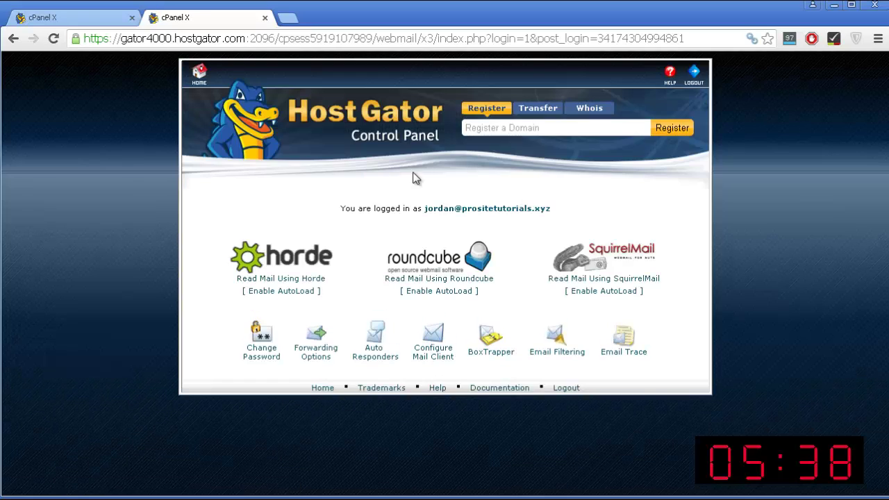
{"action": "left_click", "coordinate": [445, 268]}
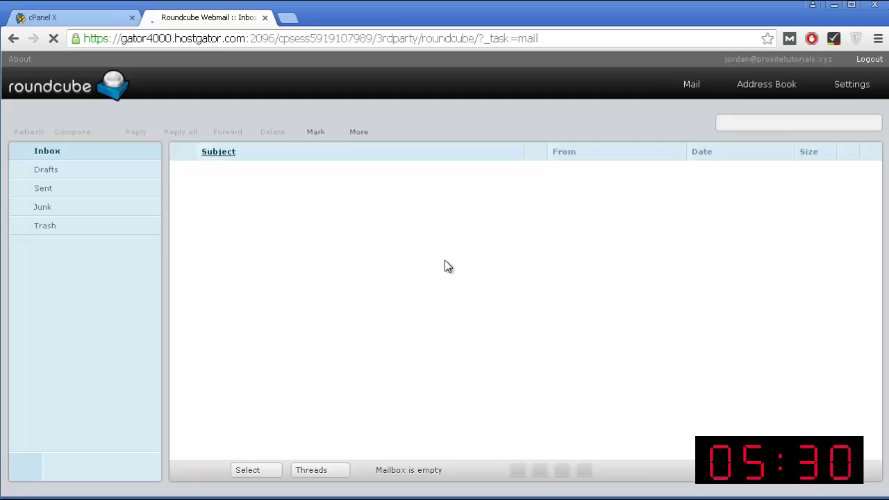
{"action": "left_click", "coordinate": [49, 18]}
{"action": "scroll", "coordinate": [219, 153], "scroll_direction": "up", "scroll_amount": 8}
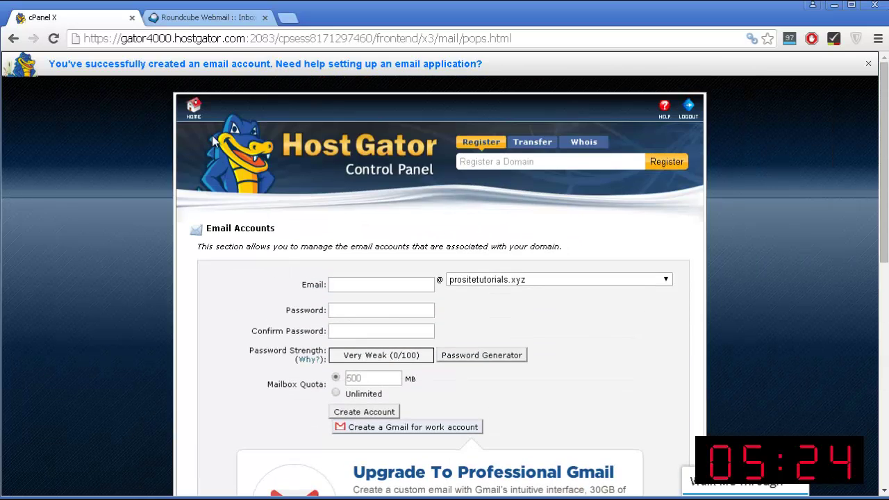
Go back to cPanel home and open QuickInstall under Software/Services
{"action": "left_click", "coordinate": [195, 115]}
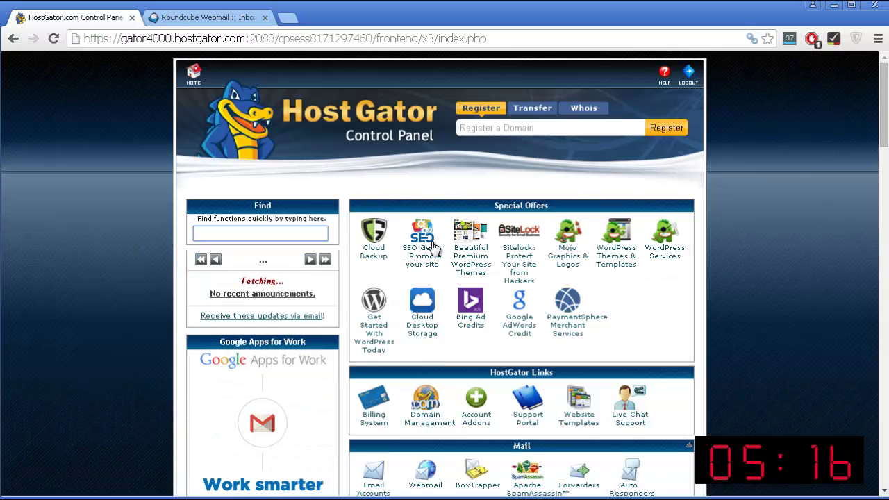
{"action": "scroll", "coordinate": [431, 251], "scroll_direction": "down", "scroll_amount": 4}
{"action": "scroll", "coordinate": [433, 248], "scroll_direction": "down", "scroll_amount": 2}
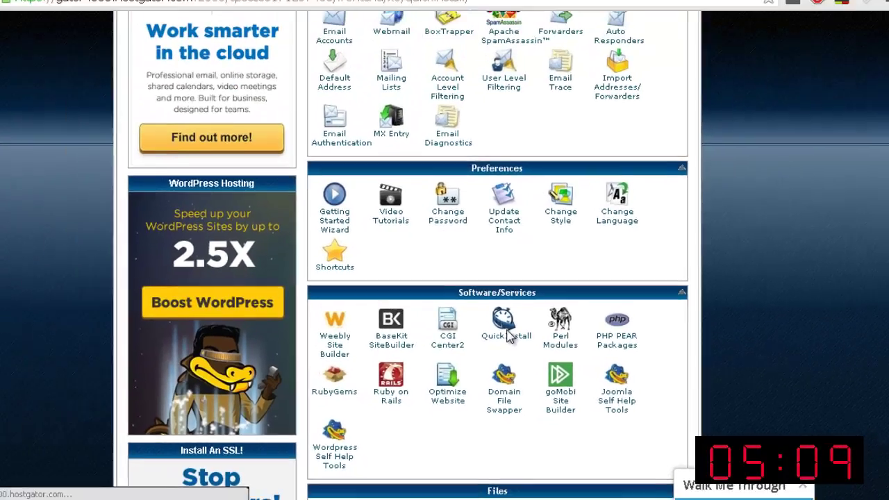
{"action": "left_click", "coordinate": [358, 270]}
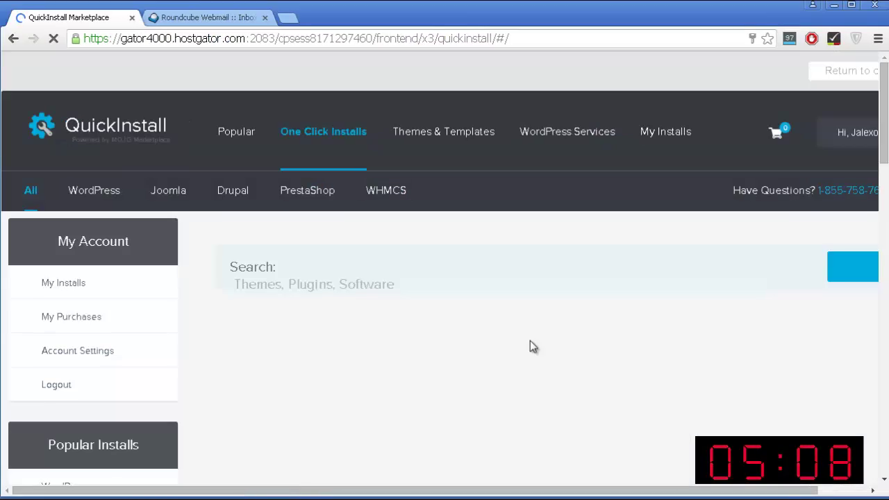
Start the free WordPress installation and choose prositetutorials.xyz as the install domain
{"action": "scroll", "coordinate": [524, 248], "scroll_direction": "down", "scroll_amount": 6}
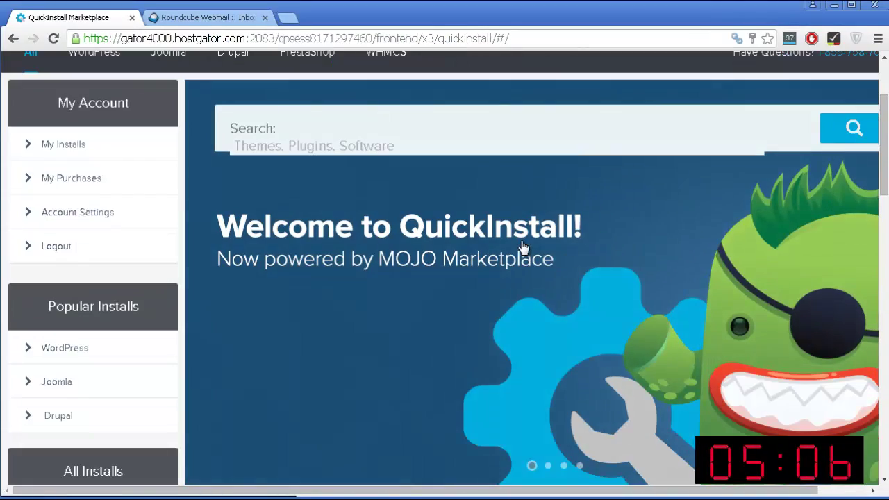
{"action": "scroll", "coordinate": [334, 348], "scroll_direction": "up", "scroll_amount": 1}
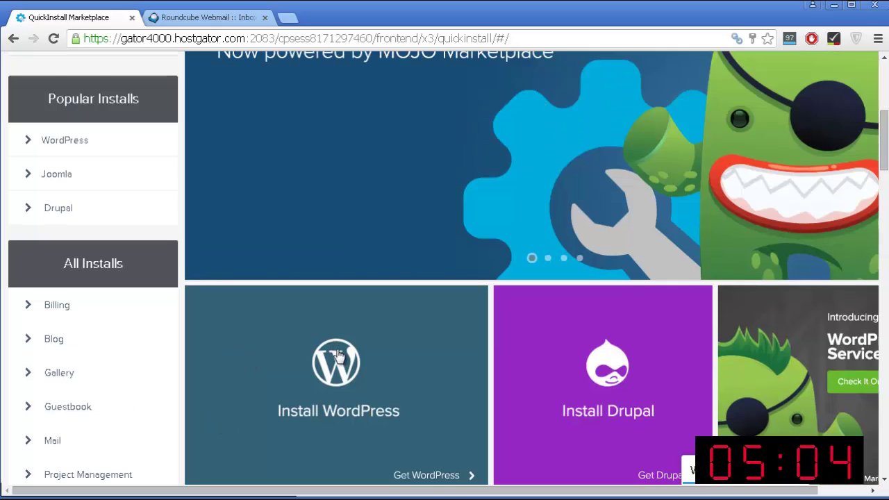
{"action": "scroll", "coordinate": [340, 348], "scroll_direction": "down", "scroll_amount": 1}
{"action": "left_click", "coordinate": [339, 323]}
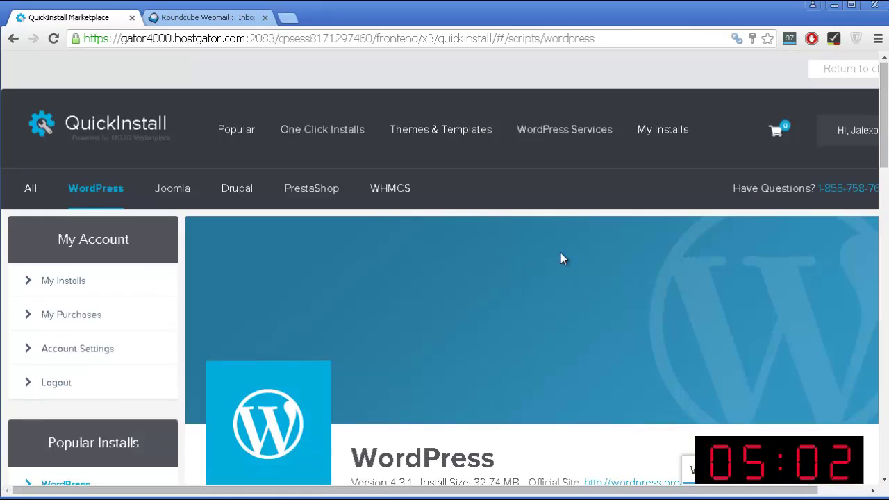
{"action": "scroll", "coordinate": [563, 257], "scroll_direction": "down", "scroll_amount": 5}
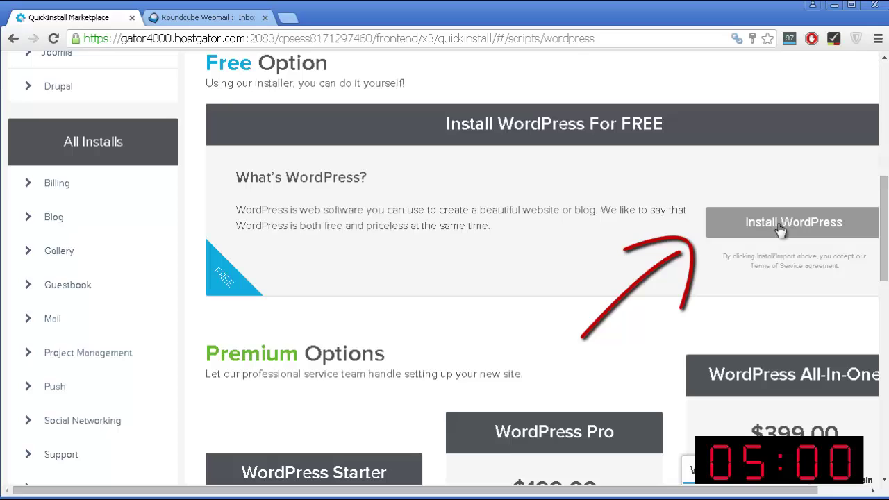
{"action": "left_click", "coordinate": [777, 231]}
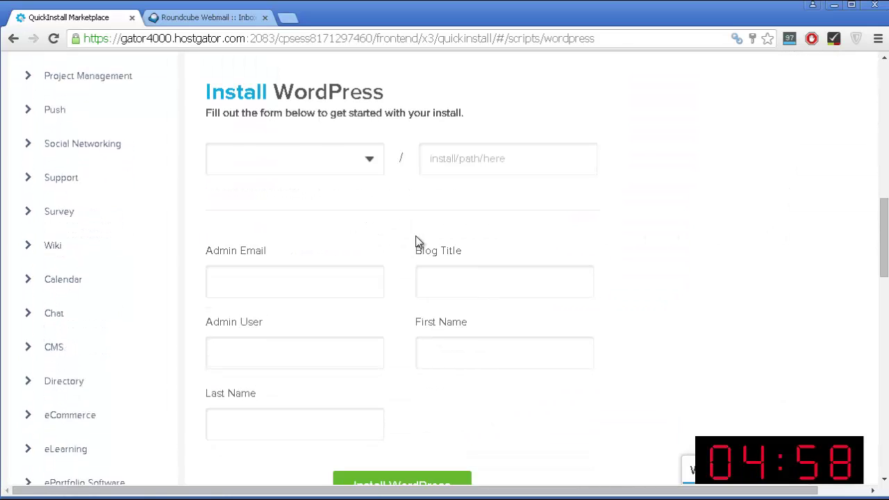
{"action": "left_click", "coordinate": [309, 166]}
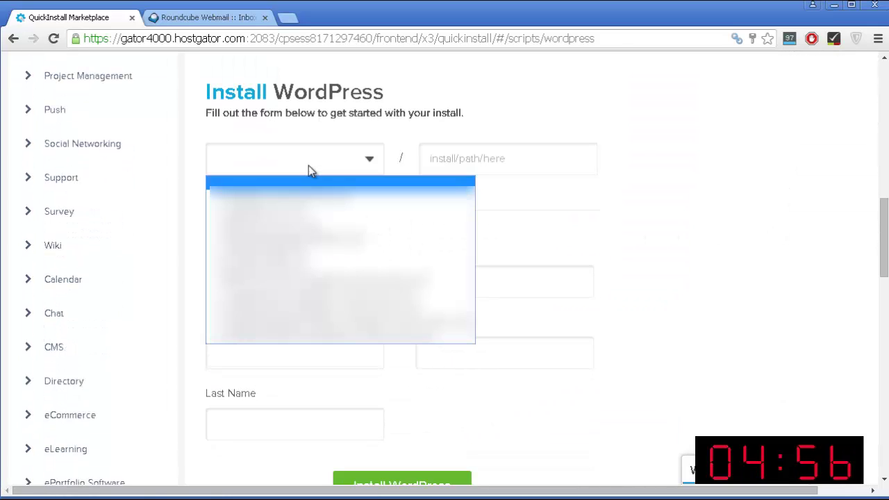
{"action": "left_click", "coordinate": [386, 222]}
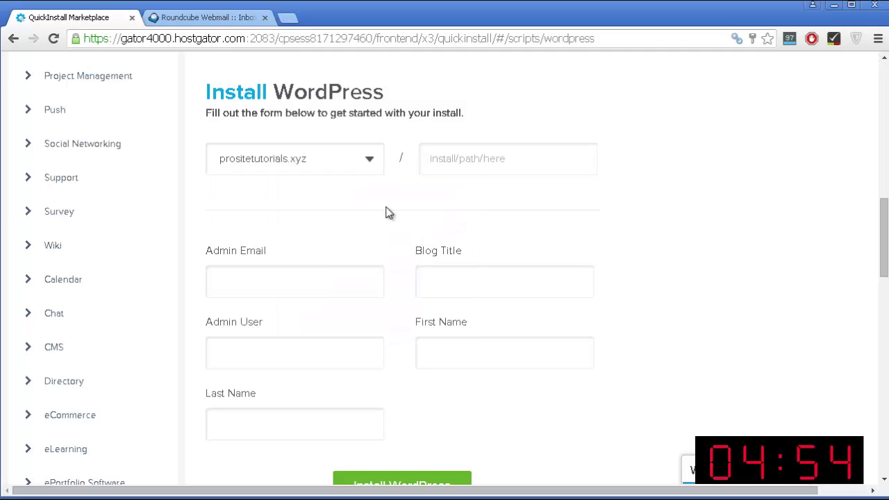
Fill in the admin email address and set the blog title to Prositetutorials
{"action": "left_click", "coordinate": [317, 278]}
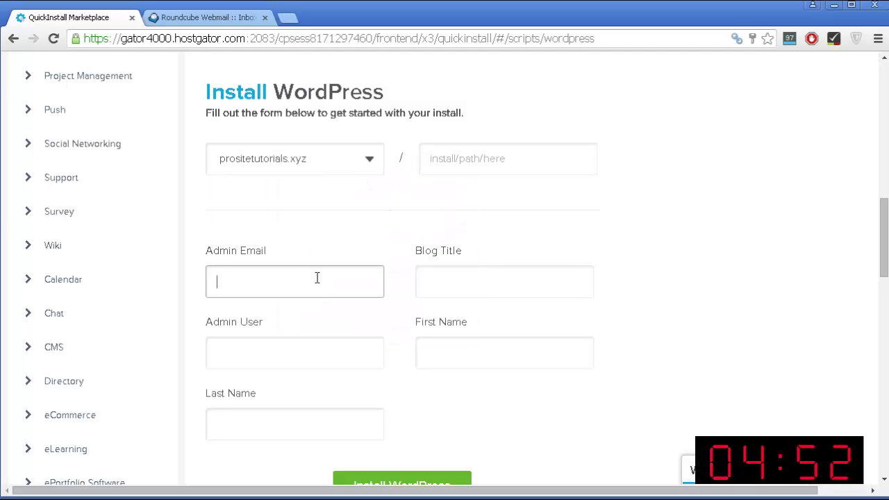
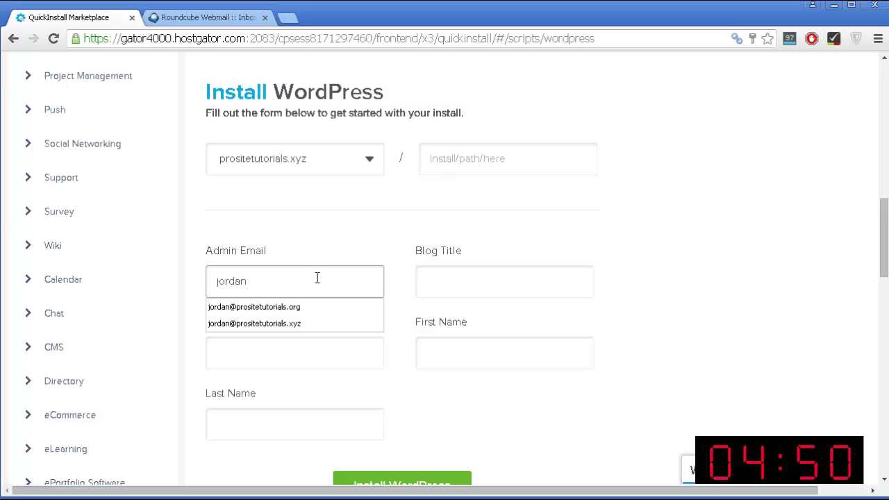
{"action": "left_click", "coordinate": [287, 327]}
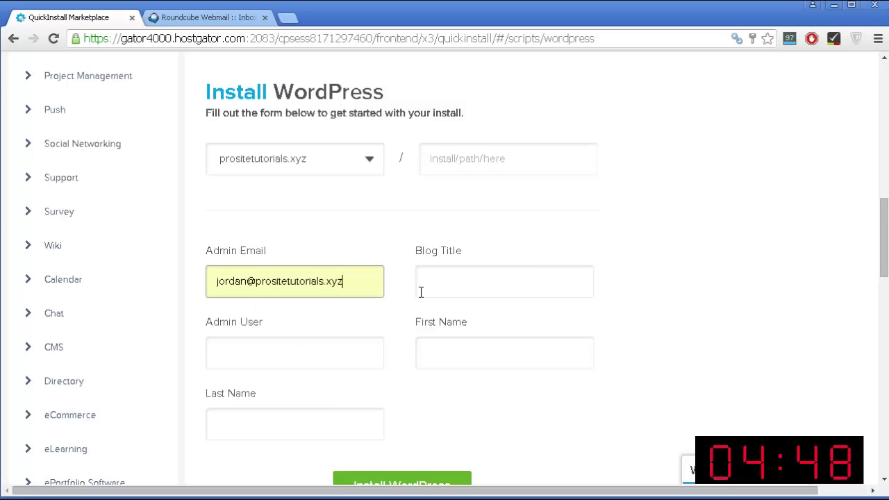
{"action": "left_click", "coordinate": [435, 288]}
{"action": "type", "text": "Prosit"}
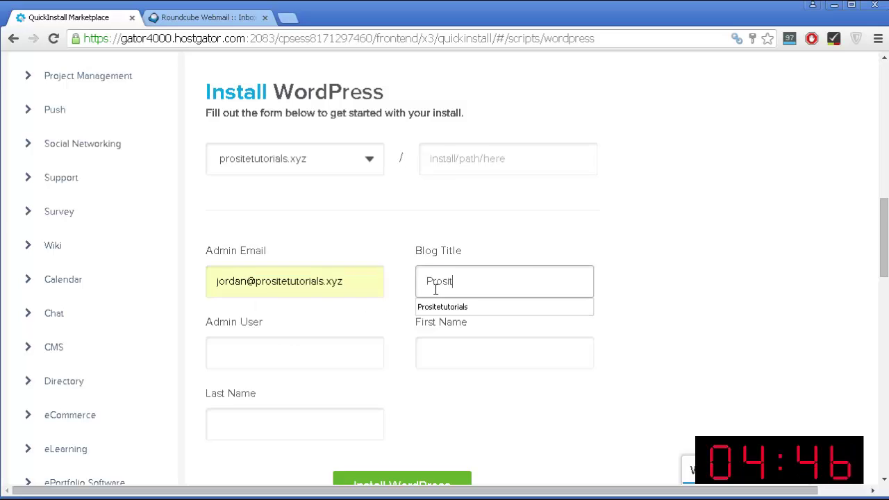
{"action": "type", "text": "etutorials"}
Enter the admin username and the admin's first and last names
{"action": "left_click", "coordinate": [336, 350]}
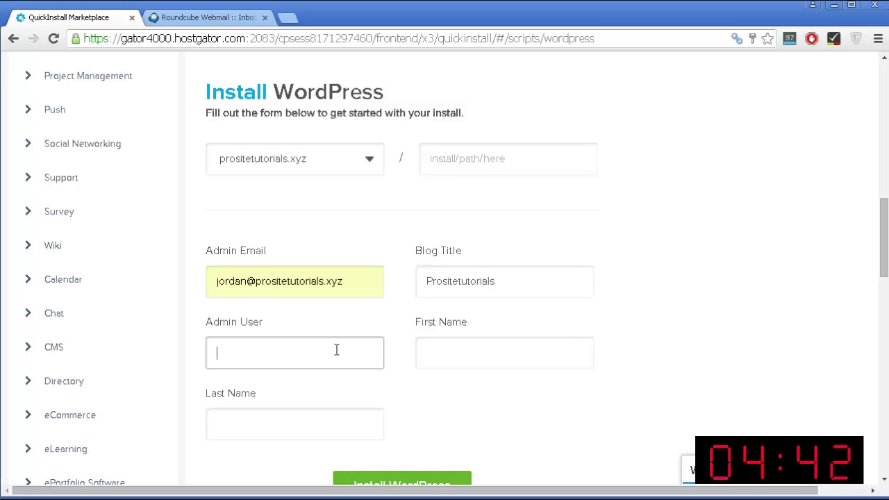
{"action": "type", "text": "JAlex"}
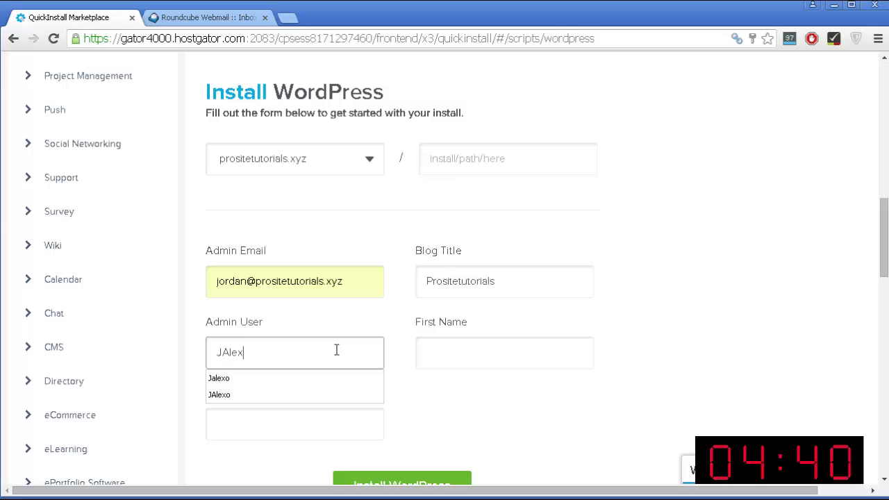
{"action": "type", "text": "o"}
{"action": "left_click", "coordinate": [507, 354]}
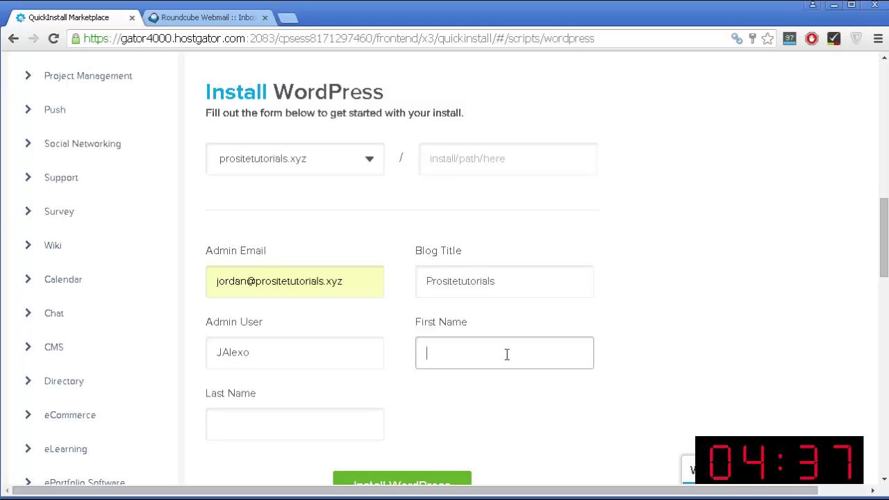
{"action": "type", "text": "Jordan"}
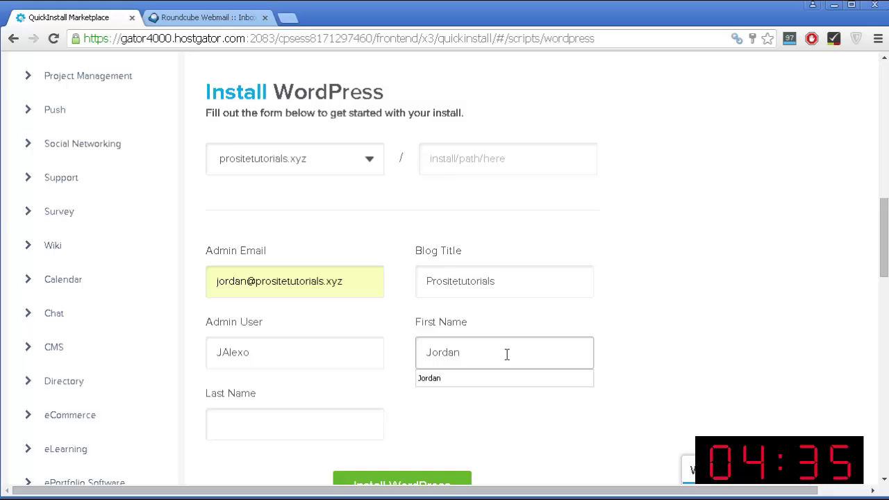
{"action": "left_click", "coordinate": [244, 410]}
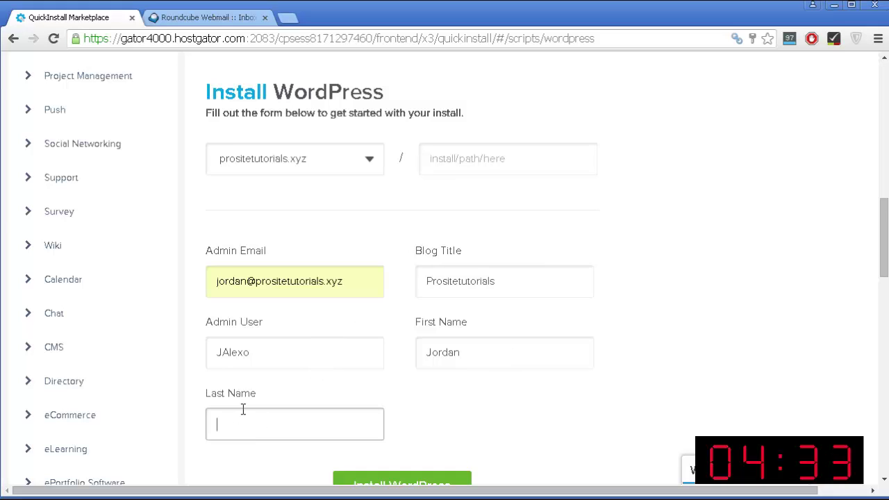
{"action": "type", "text": "Alex"}
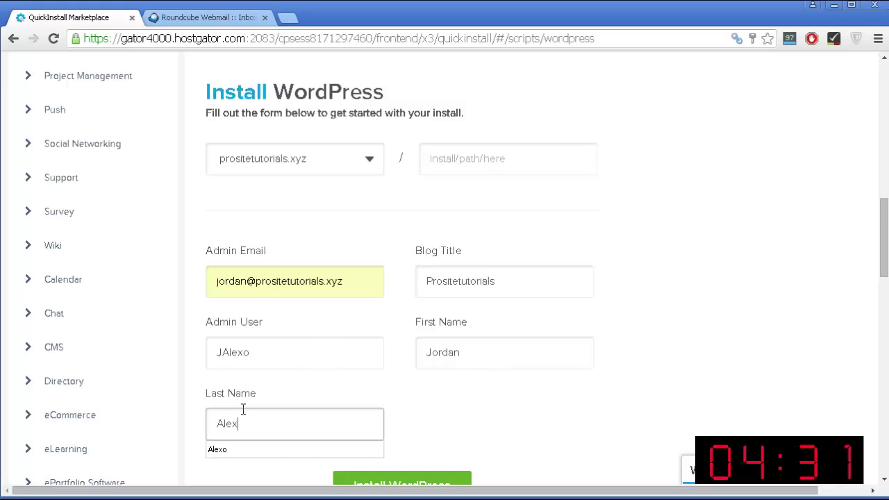
{"action": "type", "text": "o"}
{"action": "scroll", "coordinate": [312, 402], "scroll_direction": "down", "scroll_amount": 1}
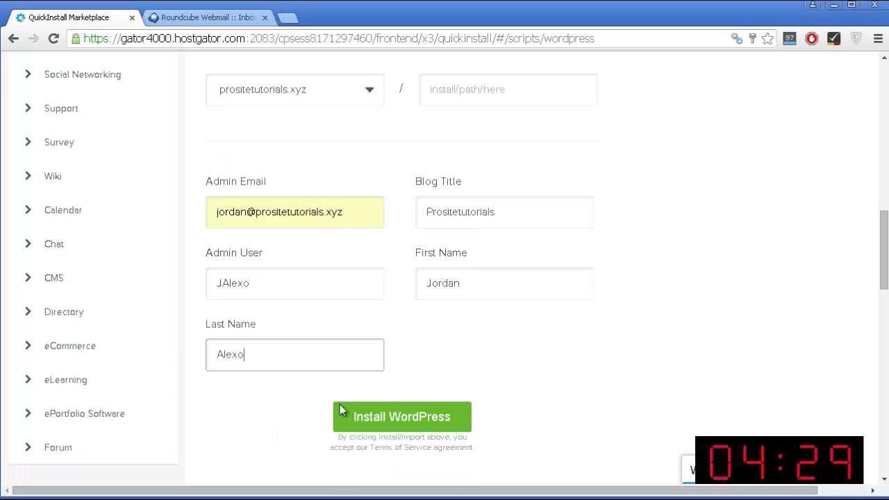
Install WordPress on prositetutorials.xyz and dismiss the setup pop-up
{"action": "left_click", "coordinate": [367, 426]}
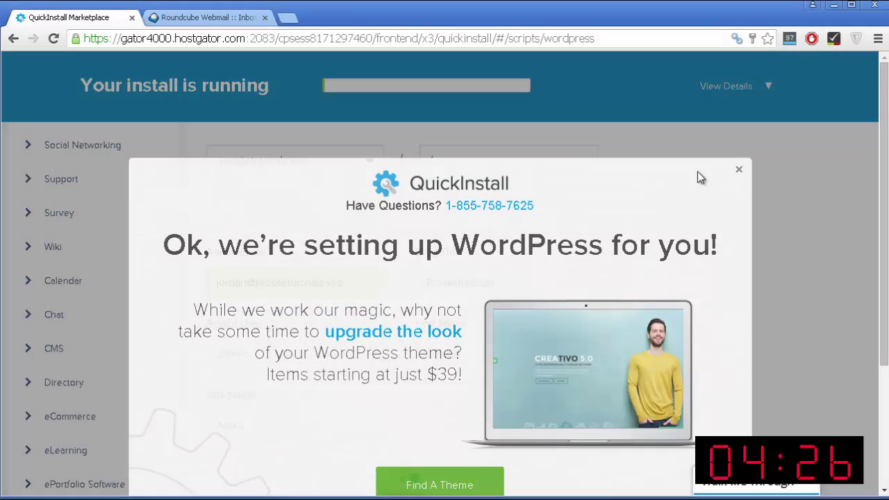
{"action": "left_click", "coordinate": [739, 169]}
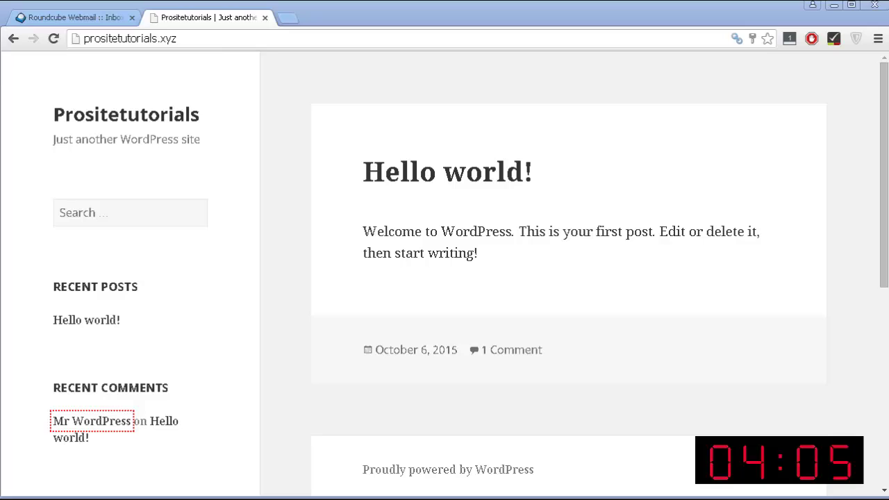
Open the Install Complete email in Roundcube and select the new admin password
{"action": "left_click", "coordinate": [105, 21]}
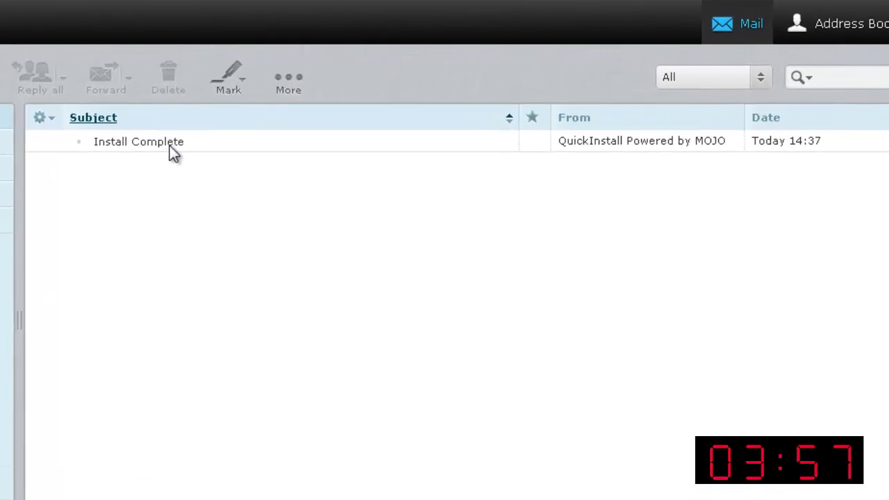
{"action": "left_click", "coordinate": [274, 171]}
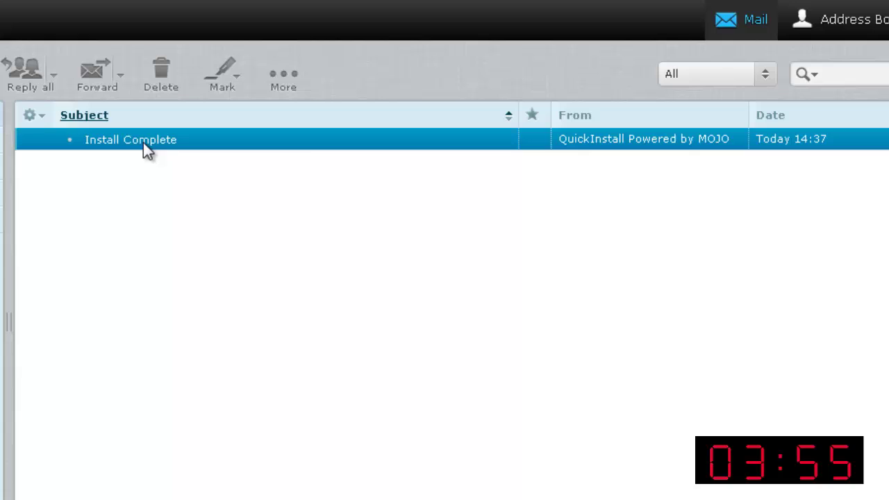
{"action": "double_click", "coordinate": [144, 143]}
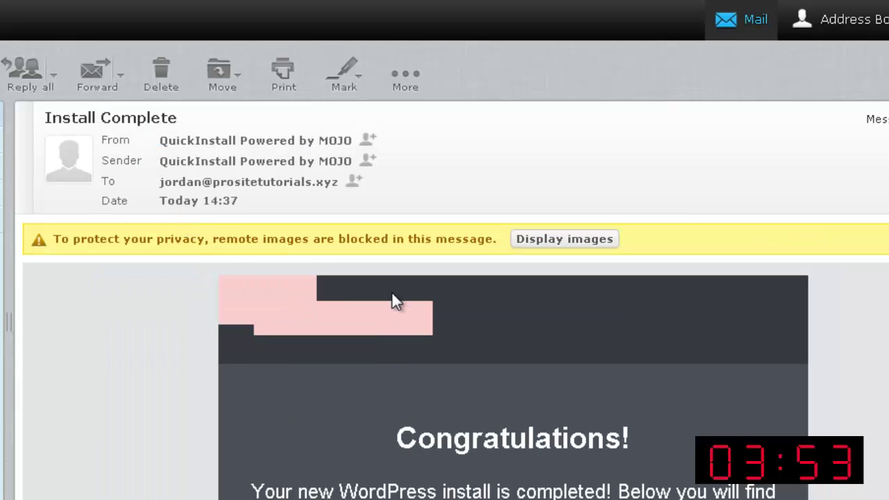
{"action": "scroll", "coordinate": [392, 295], "scroll_direction": "down", "scroll_amount": 3}
{"action": "scroll", "coordinate": [393, 295], "scroll_direction": "down", "scroll_amount": 3}
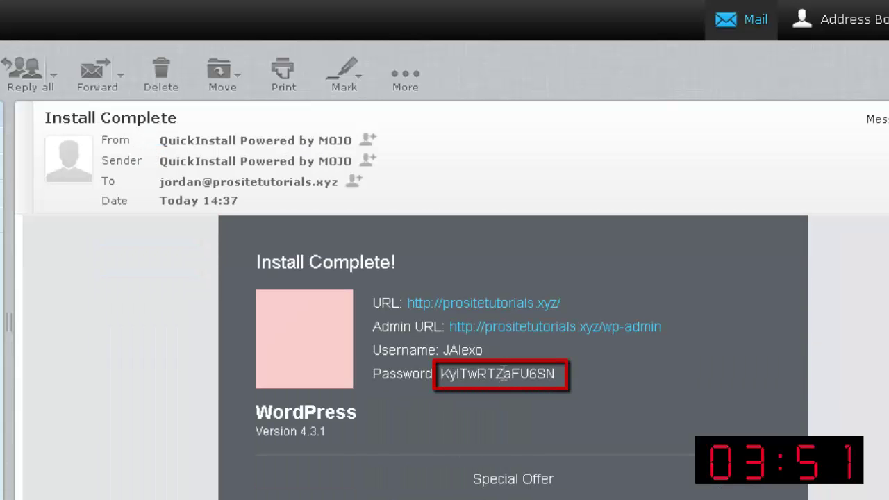
{"action": "double_click", "coordinate": [505, 376]}
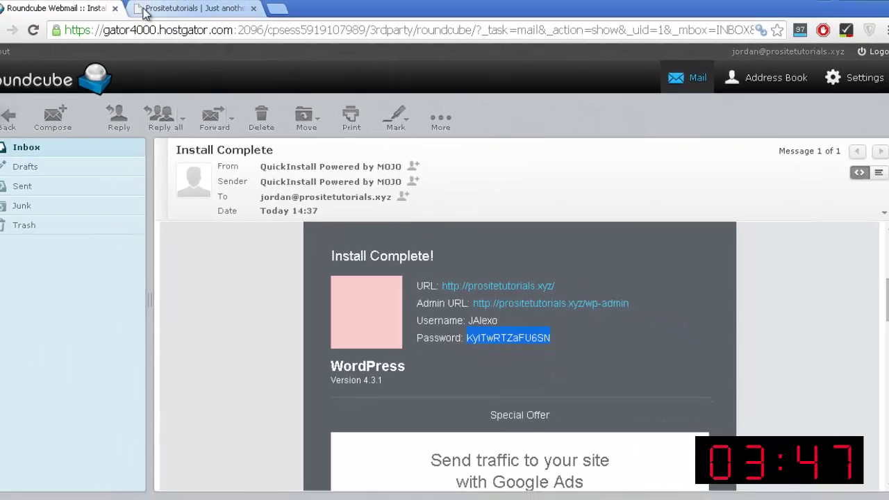
Load prositetutorials.xyz/wp-admin and paste the emailed admin password into the login form
{"action": "left_click", "coordinate": [160, 19]}
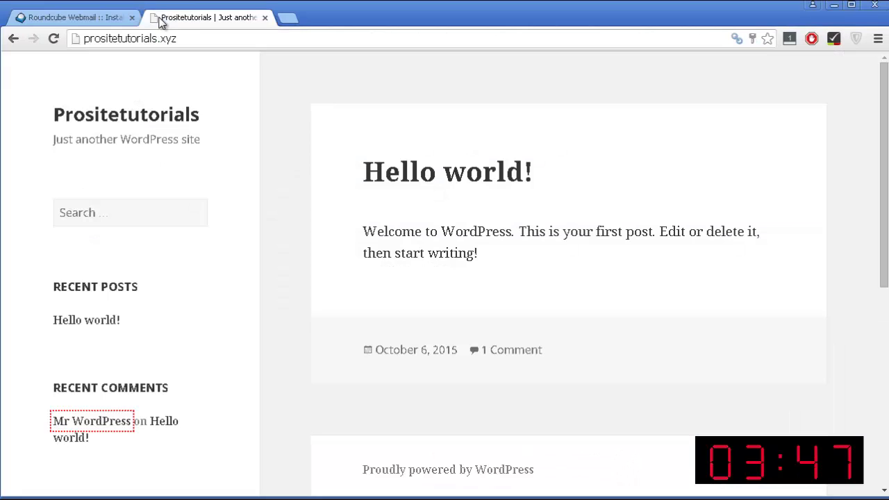
{"action": "left_click", "coordinate": [195, 42]}
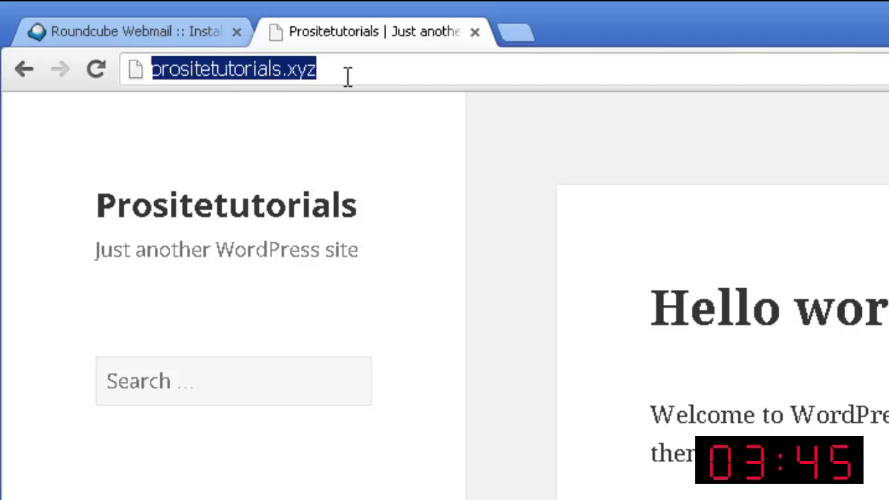
{"action": "left_click", "coordinate": [347, 76]}
{"action": "type", "text": "/wp"}
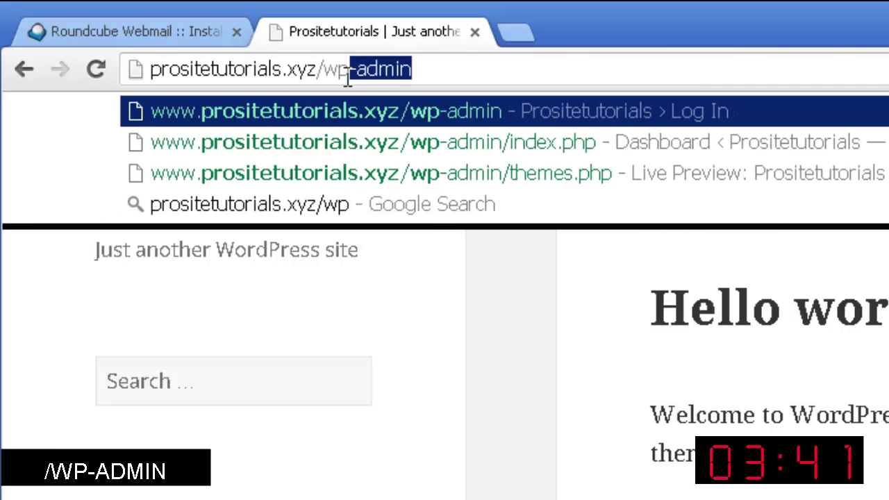
{"action": "type", "text": "-admin"}
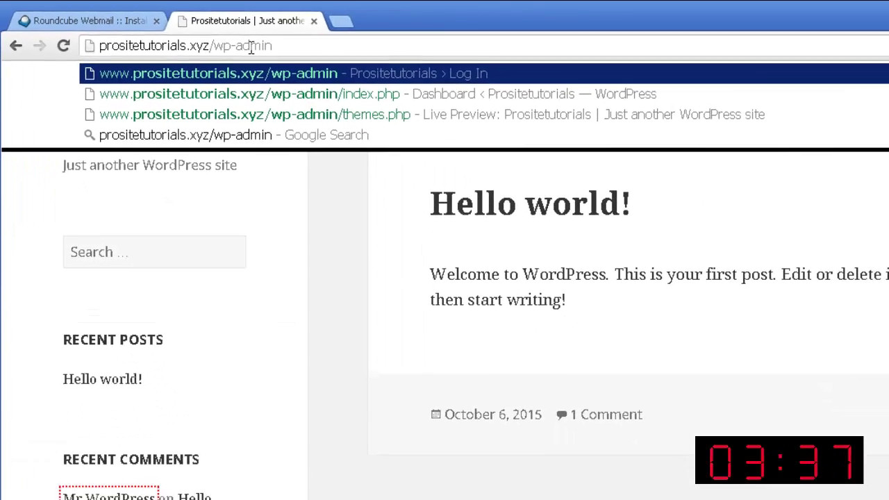
{"action": "key", "text": "Return"}
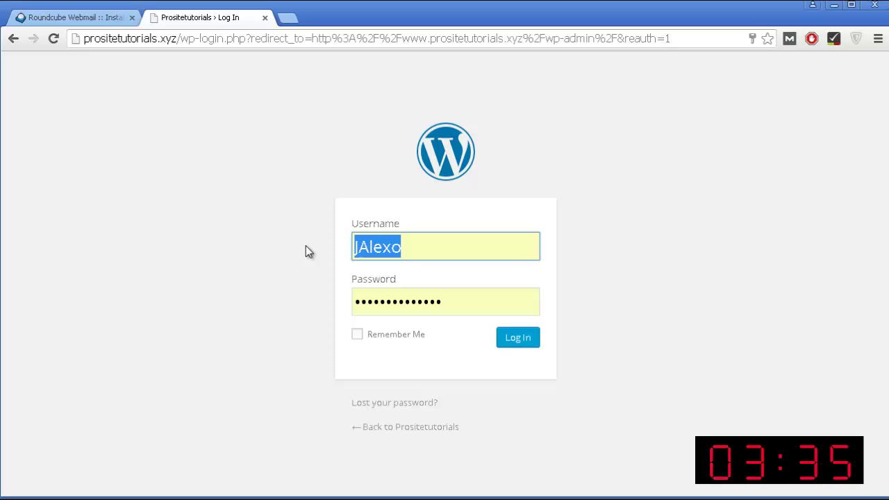
{"action": "double_click", "coordinate": [473, 307]}
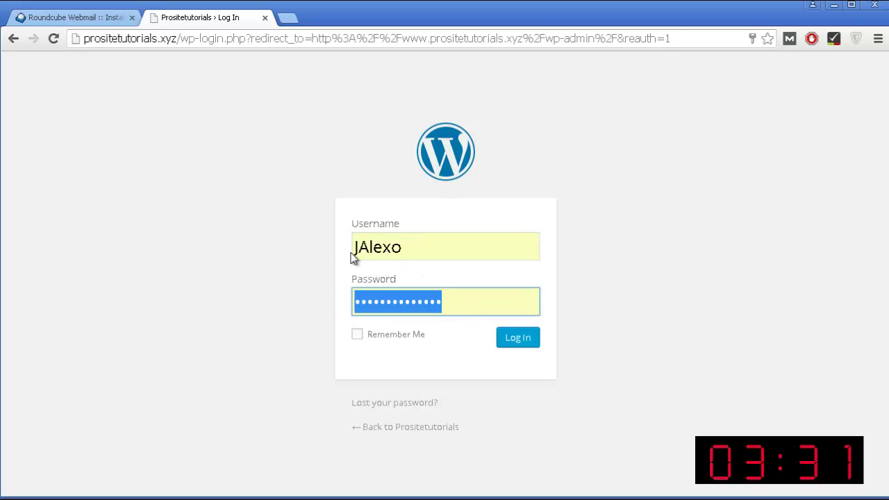
{"action": "key", "text": "ctrl+v"}
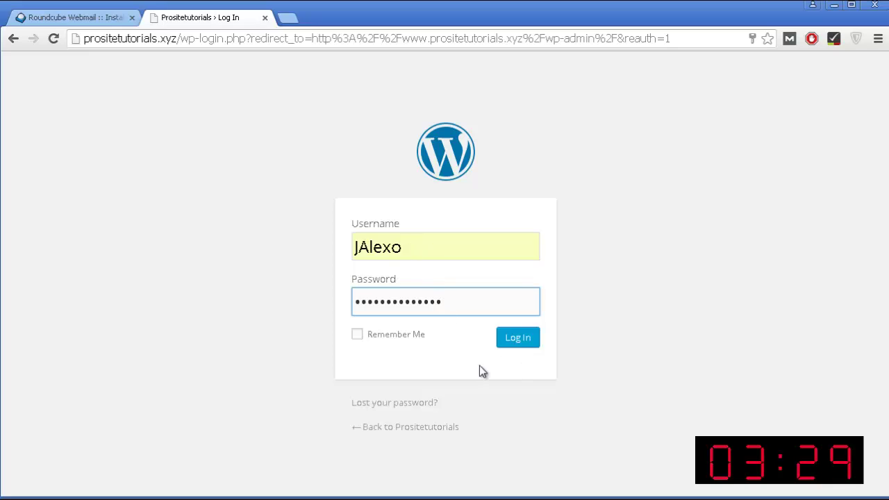
Log in to the Prositetutorials WordPress admin dashboard
{"action": "left_click", "coordinate": [514, 340]}
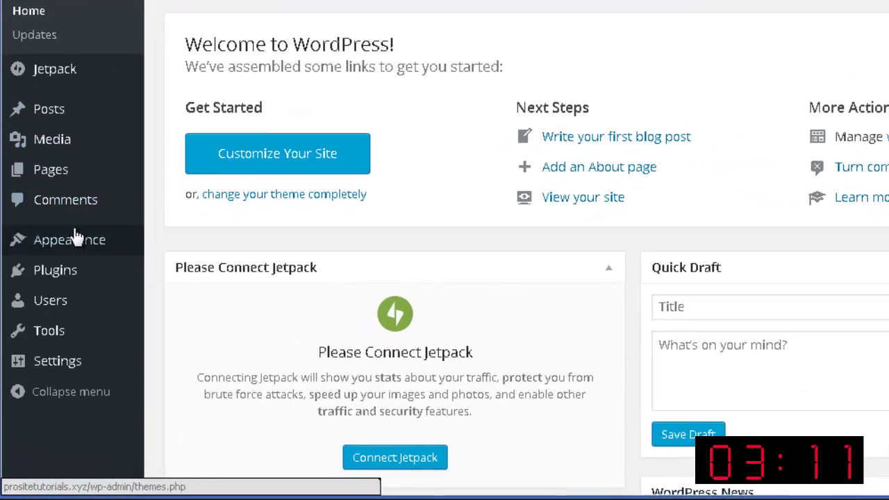
{"action": "mouse_move", "coordinate": [55, 305]}
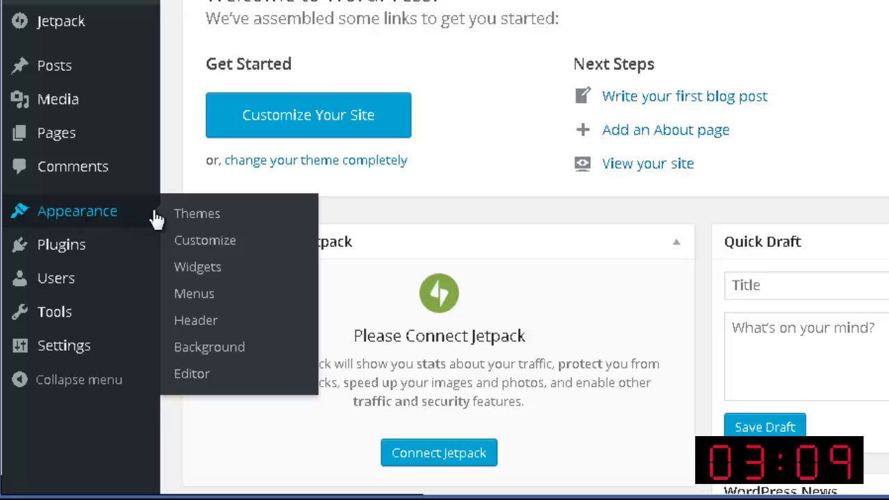
Install the Sydney theme from the Popular themes list and activate it
{"action": "left_click", "coordinate": [196, 215]}
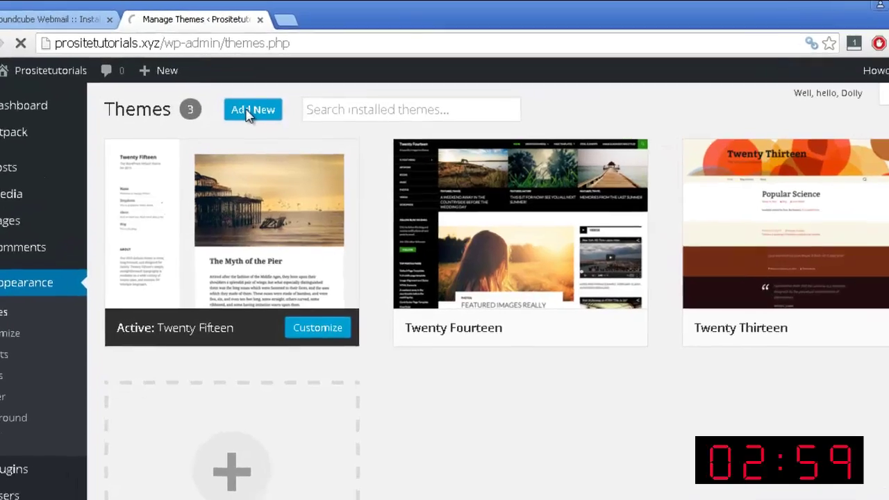
{"action": "left_click", "coordinate": [252, 98]}
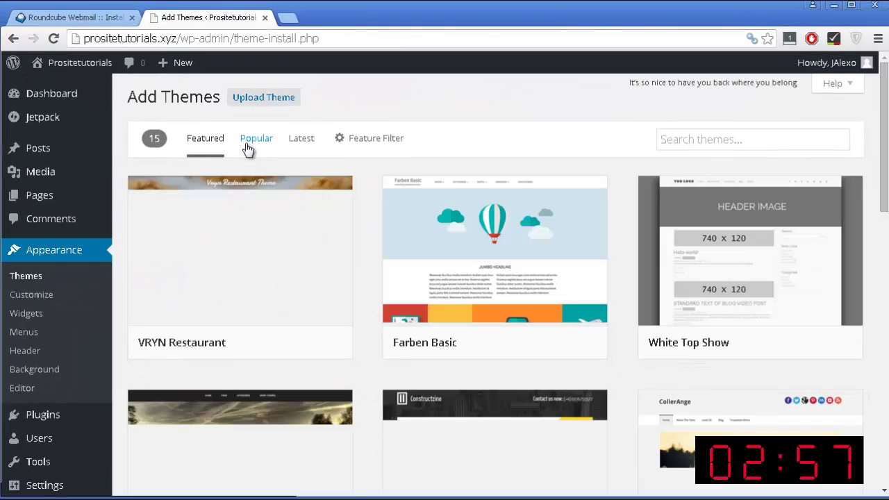
{"action": "left_click", "coordinate": [257, 150]}
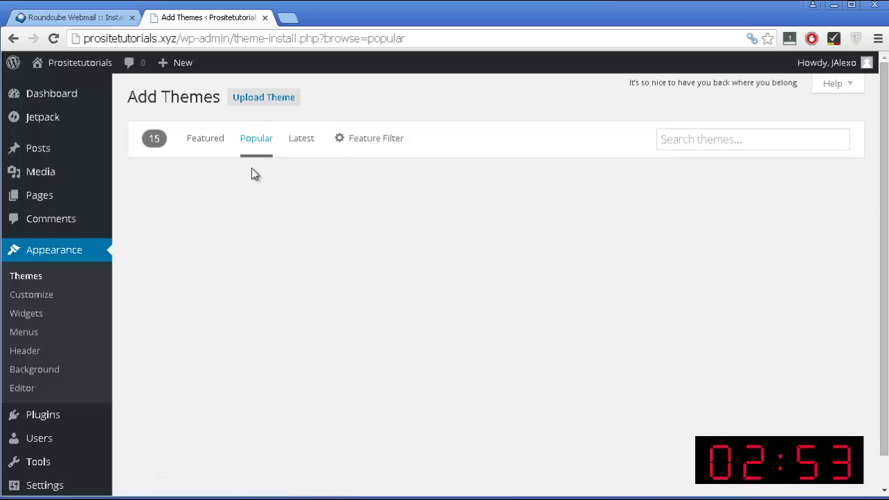
{"action": "scroll", "coordinate": [252, 170], "scroll_direction": "down", "scroll_amount": 2}
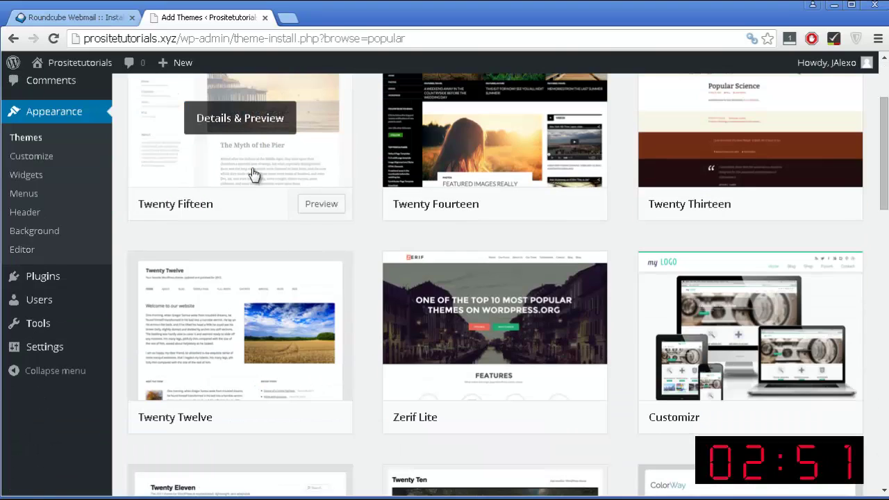
{"action": "scroll", "coordinate": [254, 173], "scroll_direction": "down", "scroll_amount": 4}
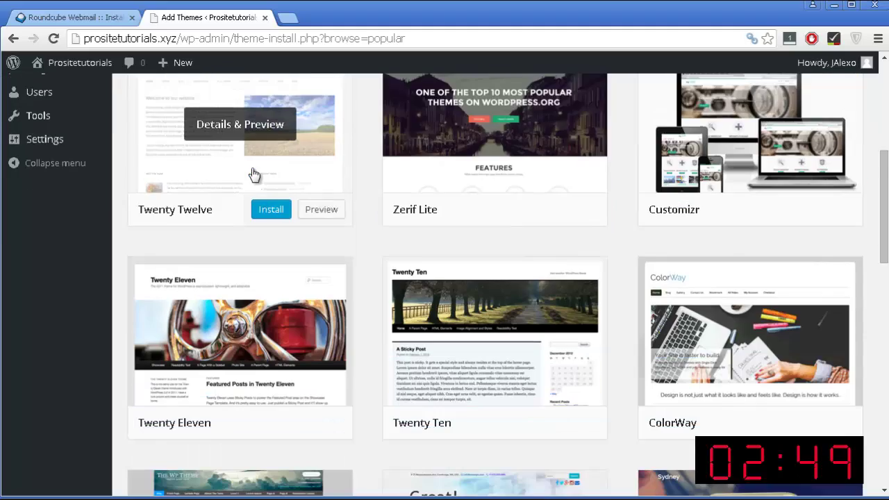
{"action": "scroll", "coordinate": [251, 174], "scroll_direction": "down", "scroll_amount": 3}
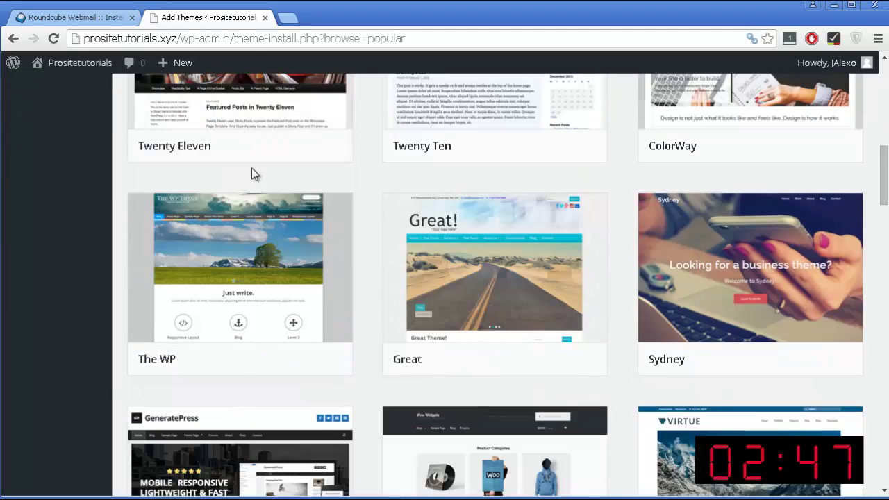
{"action": "scroll", "coordinate": [253, 174], "scroll_direction": "down", "scroll_amount": 1}
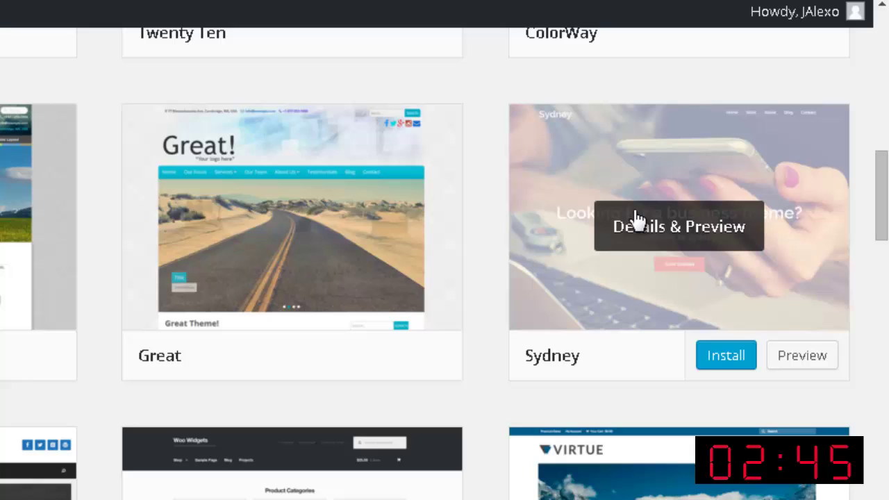
{"action": "left_click", "coordinate": [724, 355]}
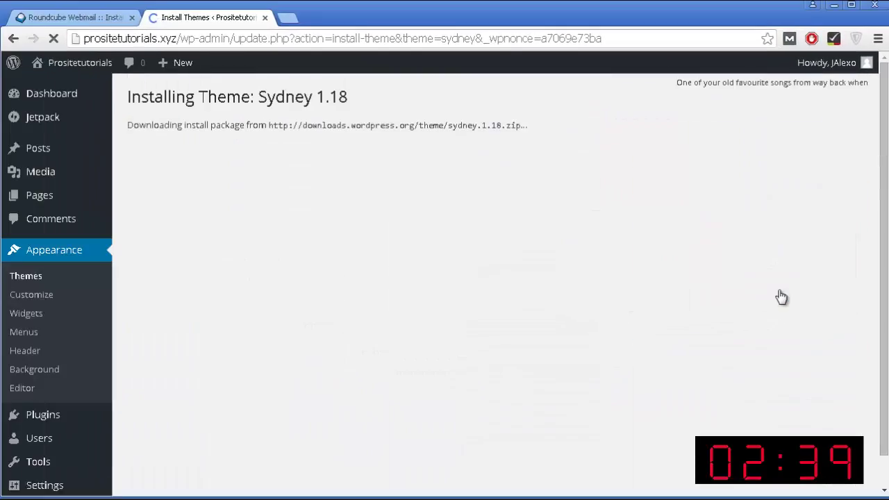
{"action": "left_click", "coordinate": [167, 220]}
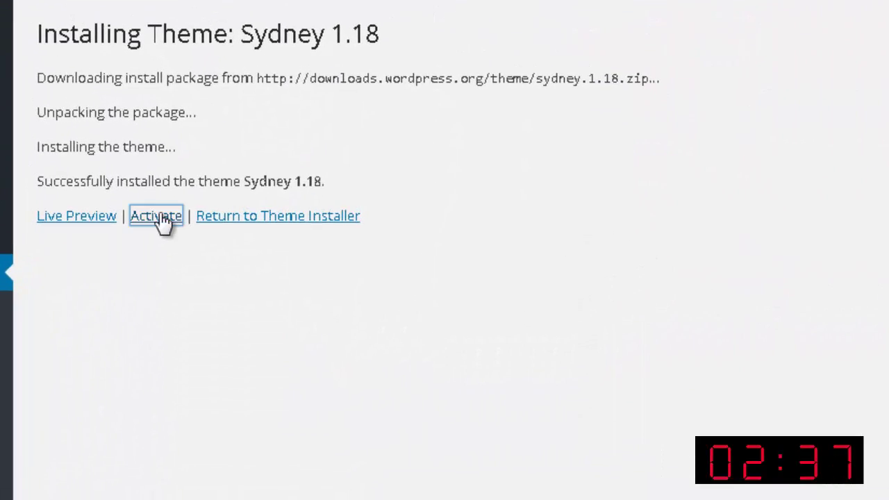
Check the site's front page in a new tab, then return to the Themes page
{"action": "right_click", "coordinate": [149, 19]}
{"action": "left_click", "coordinate": [151, 32]}
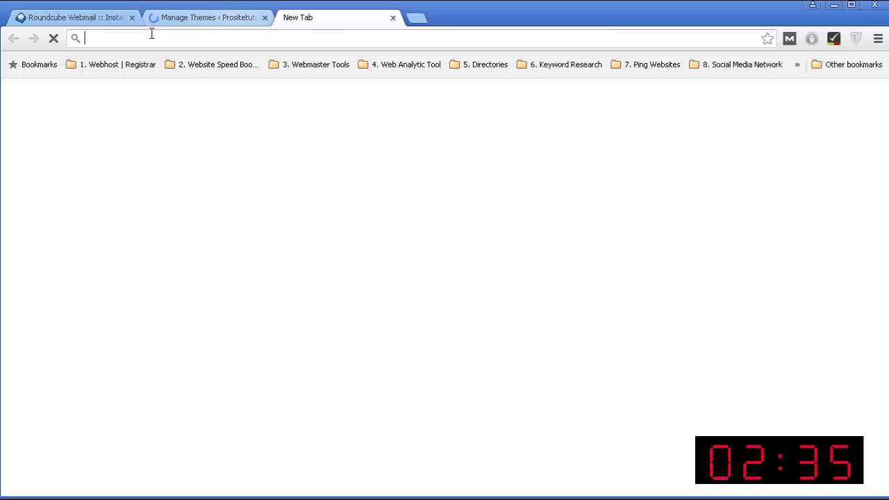
{"action": "type", "text": "prositetutorials.xyz"}
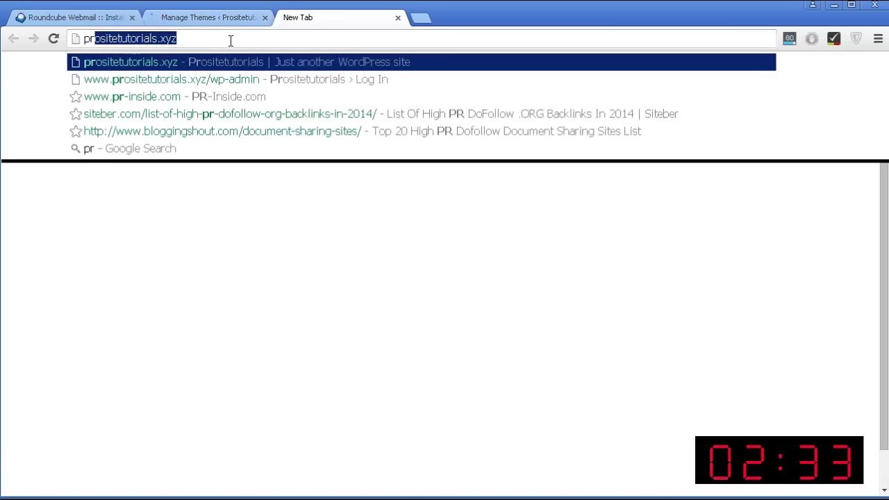
{"action": "key", "text": "Return"}
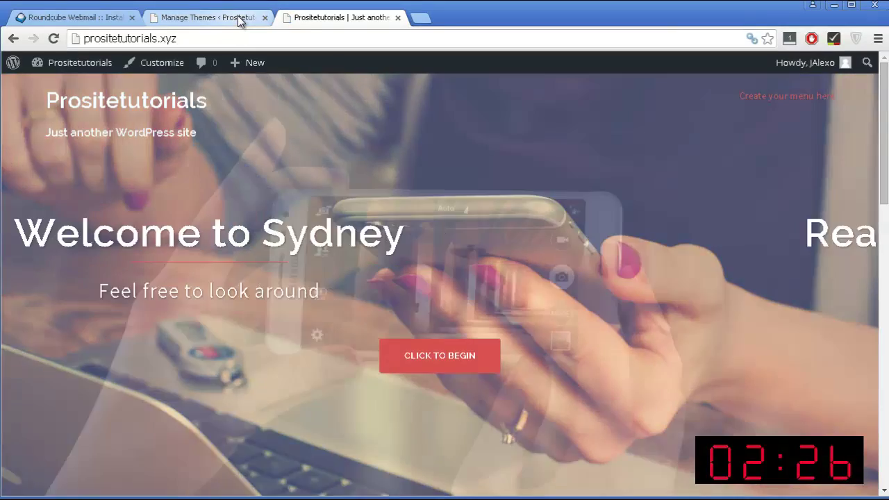
{"action": "left_click", "coordinate": [239, 21]}
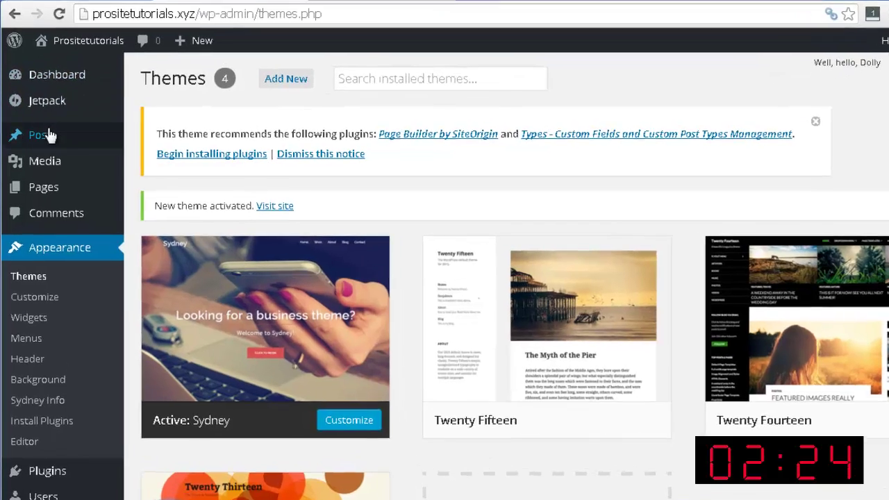
{"action": "mouse_move", "coordinate": [45, 149]}
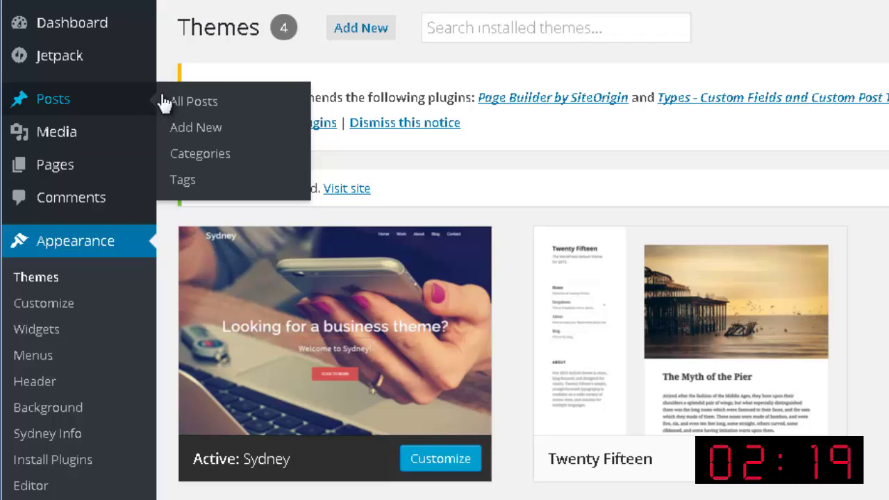
Start a new post titled 'How to Make a Great Website In 10 minutes?' and type its intro paragraph
{"action": "left_click", "coordinate": [197, 128]}
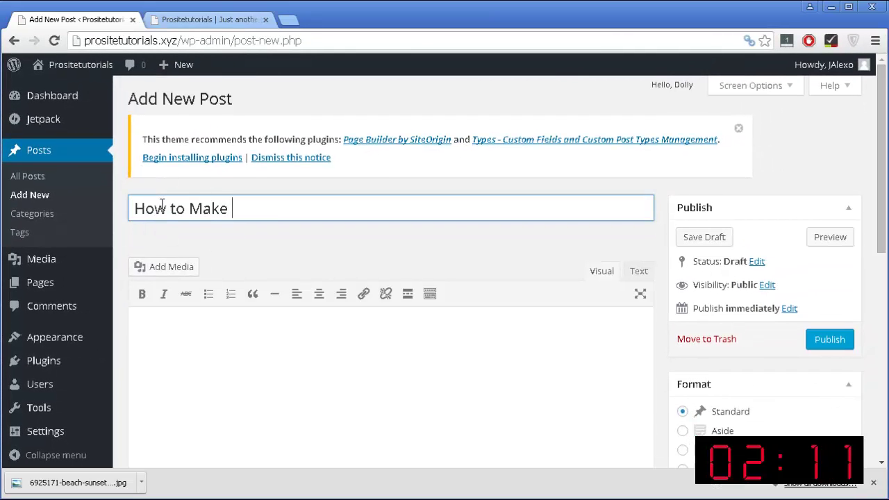
{"action": "type", "text": "reat Website In"}
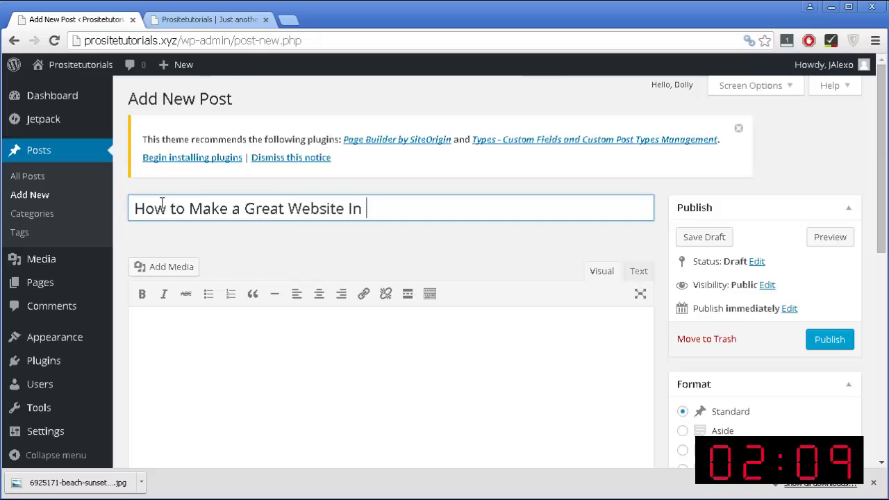
{"action": "type", "text": " 10 minutes?"}
{"action": "key", "text": "Tab"}
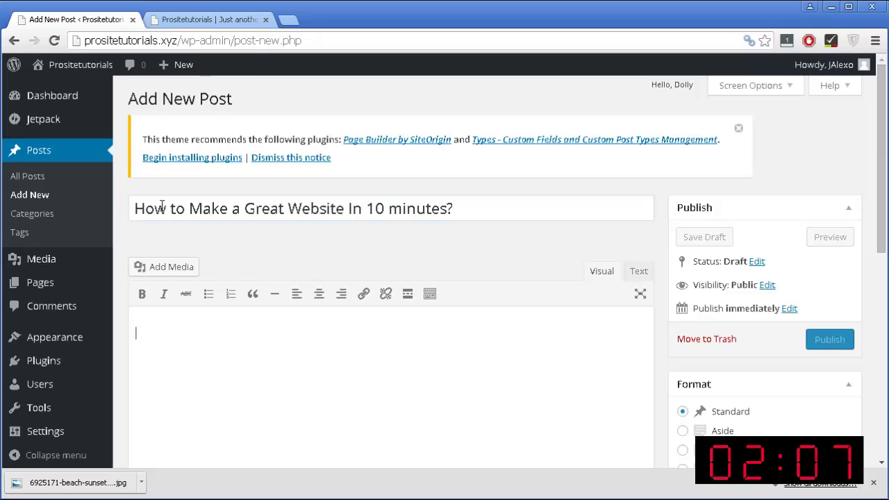
{"action": "type", "text": "In this tutorial, you're about to learn how to build a webis"}
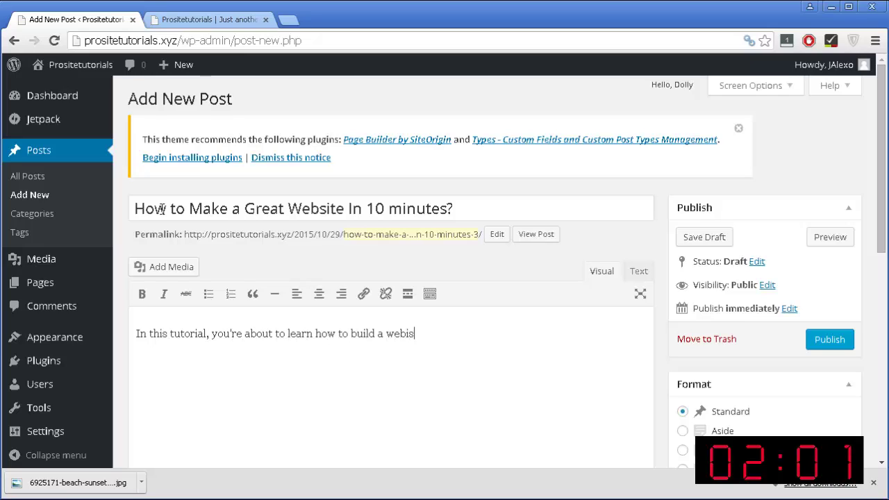
{"action": "key", "text": "BackSpace"}
{"action": "key", "text": "BackSpace"}
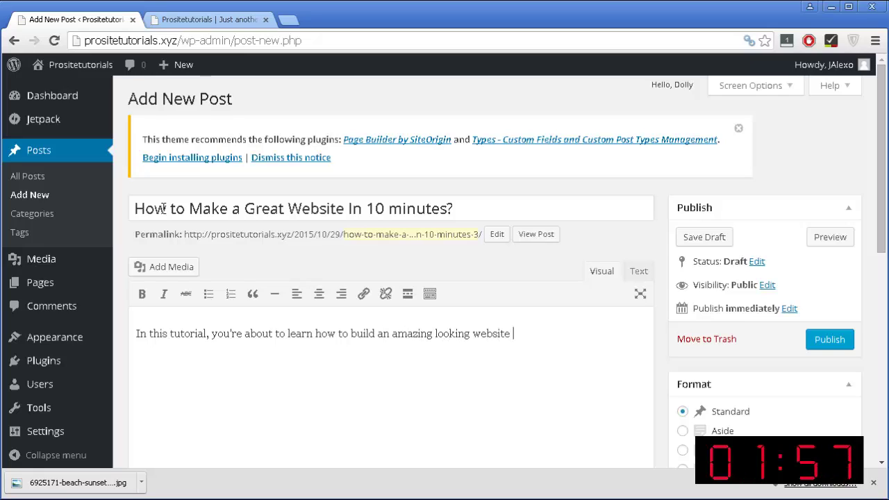
{"action": "type", "text": "s. For this,"}
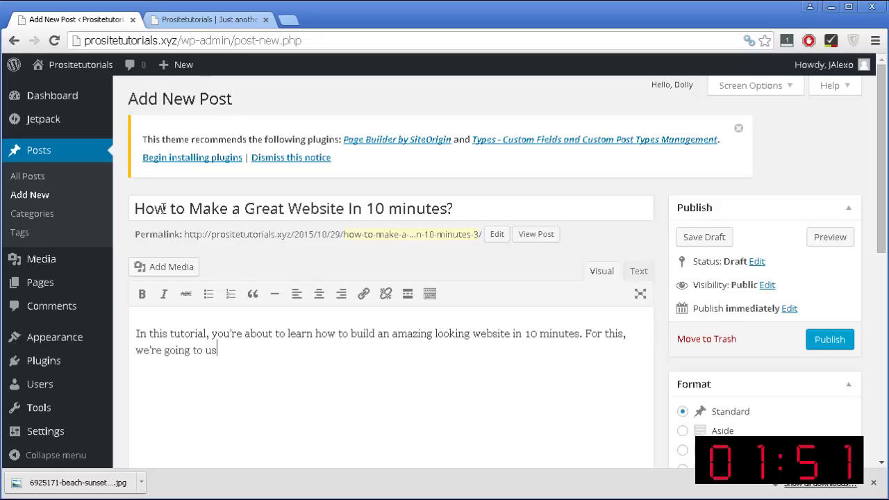
{"action": "type", "text": "WordPress. This platform let's"}
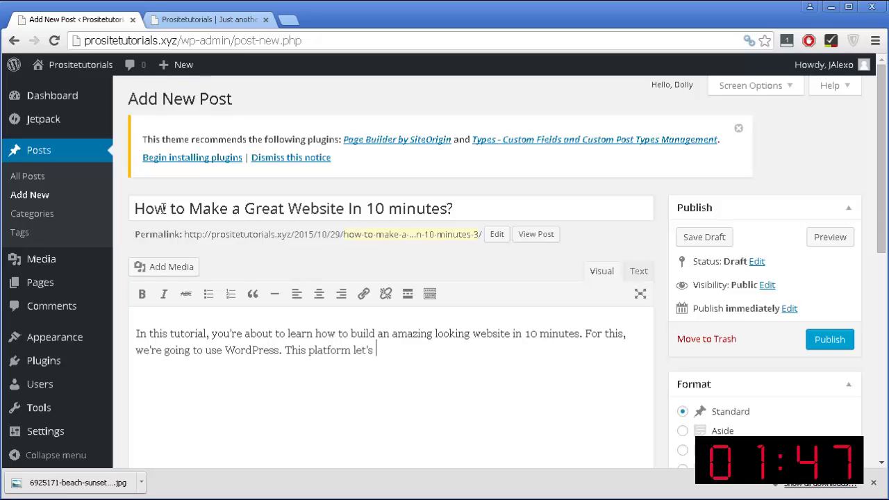
{"action": "type", "text": "you make a website "}
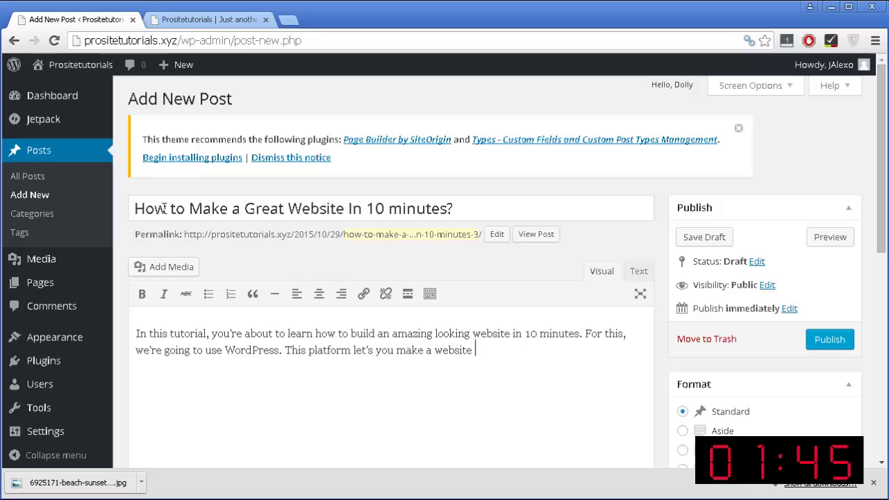
{"action": "type", "text": "quicklyy"}
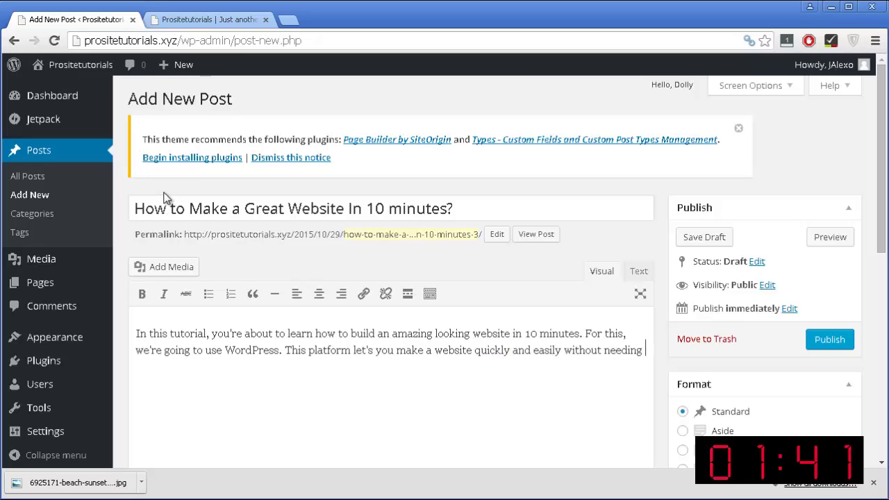
{"action": "type", "text": "o code."}
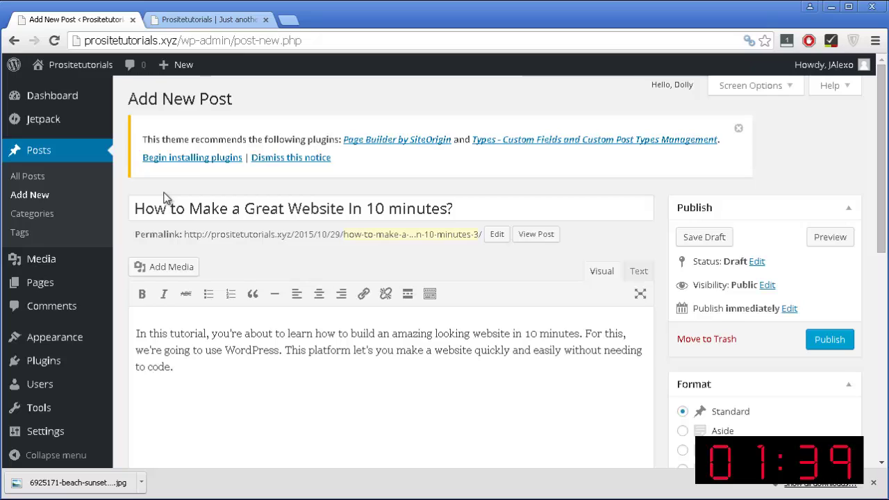
Insert the SUCCESS poster image into the post, left-aligned with no link
{"action": "left_click", "coordinate": [159, 267]}
{"action": "left_click", "coordinate": [419, 207]}
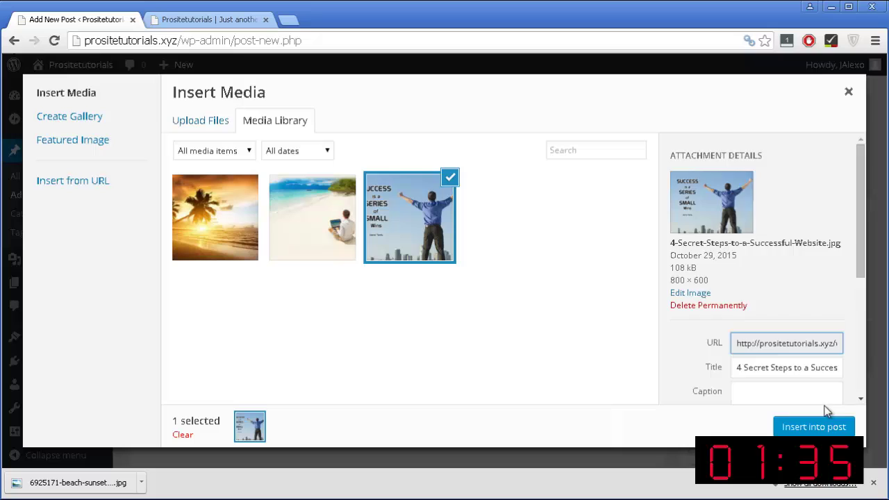
{"action": "scroll", "coordinate": [744, 338], "scroll_direction": "down", "scroll_amount": 3}
{"action": "left_click", "coordinate": [771, 357]}
{"action": "left_click", "coordinate": [753, 411]}
{"action": "left_click", "coordinate": [752, 334]}
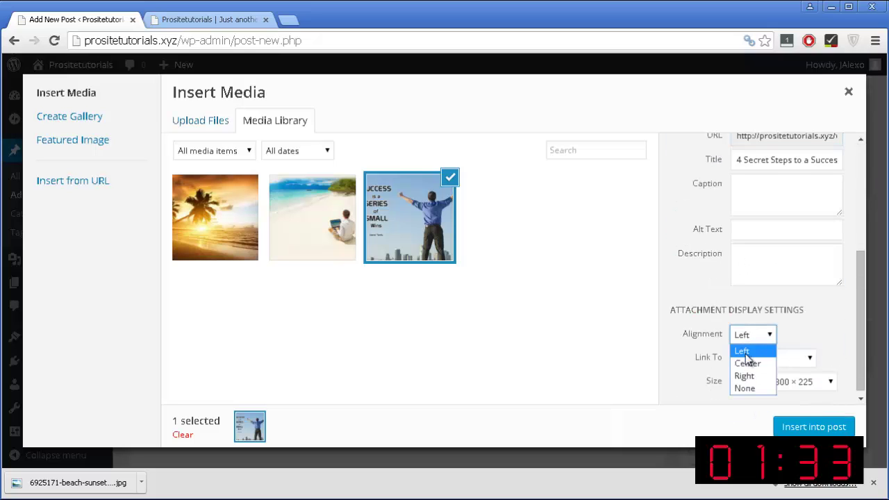
{"action": "left_click", "coordinate": [743, 345]}
{"action": "scroll", "coordinate": [800, 399], "scroll_direction": "down", "scroll_amount": 1}
{"action": "left_click", "coordinate": [809, 426]}
{"action": "scroll", "coordinate": [778, 355], "scroll_direction": "down", "scroll_amount": 7}
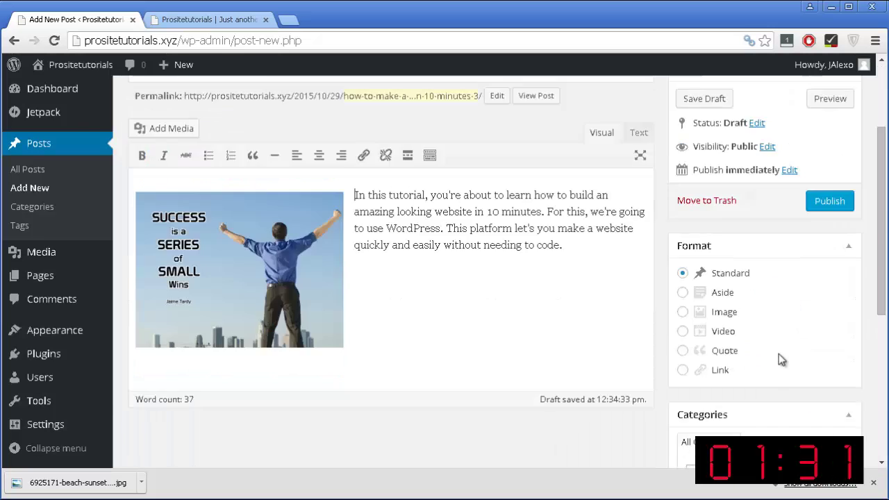
Set the SUCCESS poster as the featured image and publish the post
{"action": "left_click", "coordinate": [723, 392]}
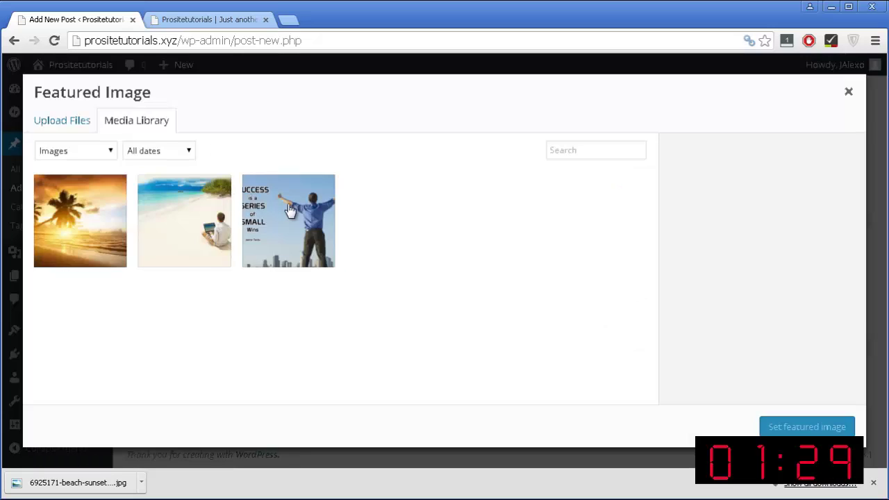
{"action": "left_click", "coordinate": [287, 212]}
{"action": "left_click", "coordinate": [806, 426]}
{"action": "scroll", "coordinate": [539, 241], "scroll_direction": "up", "scroll_amount": 10}
{"action": "scroll", "coordinate": [530, 244], "scroll_direction": "down", "scroll_amount": 5}
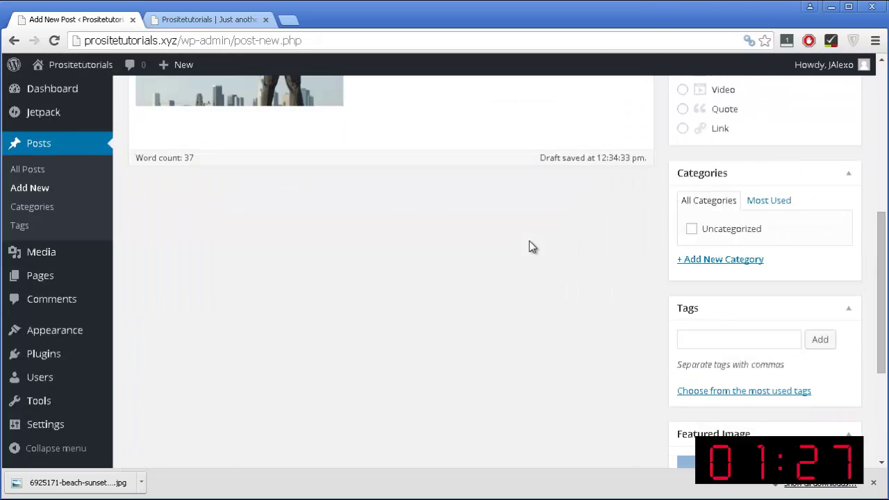
{"action": "scroll", "coordinate": [532, 252], "scroll_direction": "up", "scroll_amount": 6}
{"action": "left_click", "coordinate": [830, 305]}
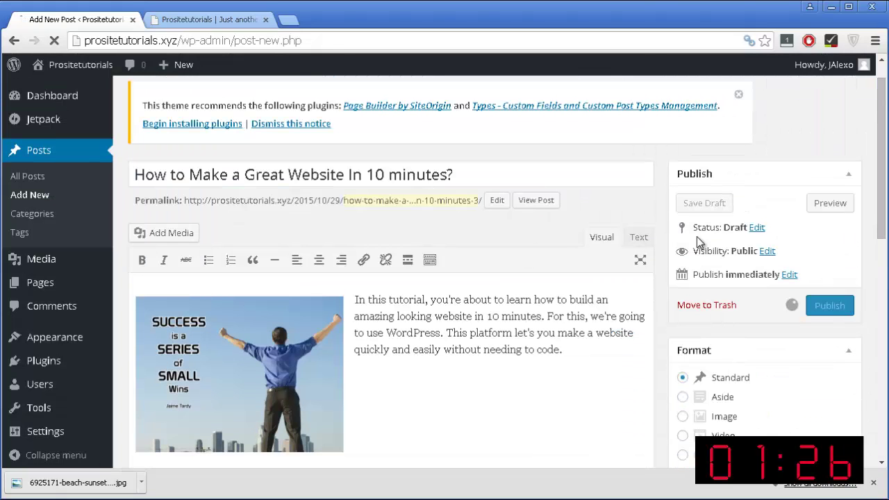
Reload the live front page to view the published post, then return to the editor
{"action": "left_click", "coordinate": [230, 21]}
{"action": "left_click", "coordinate": [55, 41]}
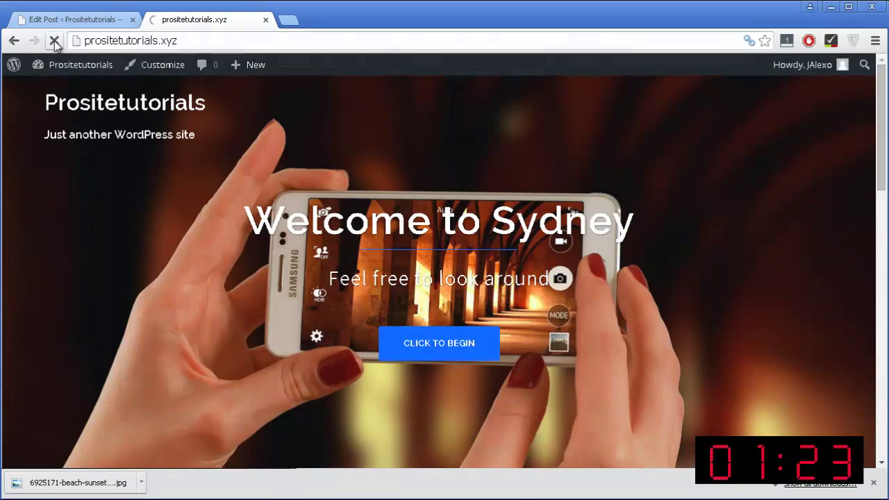
{"action": "scroll", "coordinate": [167, 125], "scroll_direction": "down", "scroll_amount": 10}
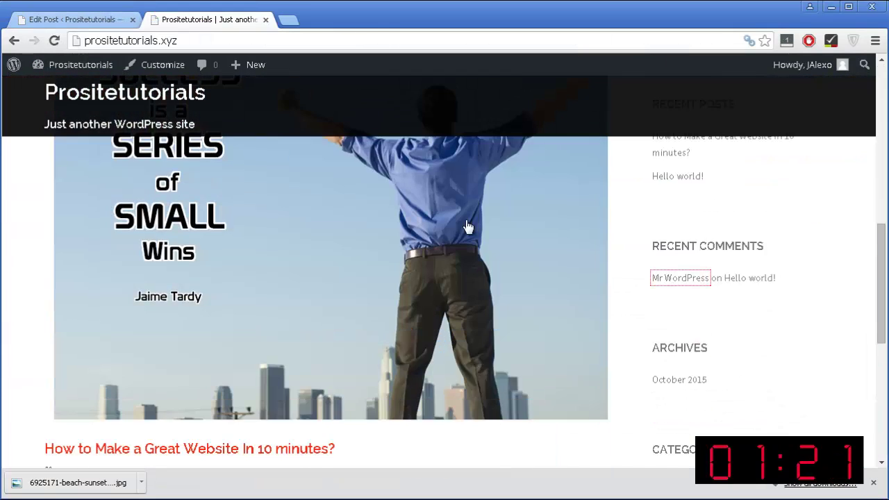
{"action": "scroll", "coordinate": [354, 223], "scroll_direction": "up", "scroll_amount": 2}
{"action": "scroll", "coordinate": [354, 223], "scroll_direction": "up", "scroll_amount": 6}
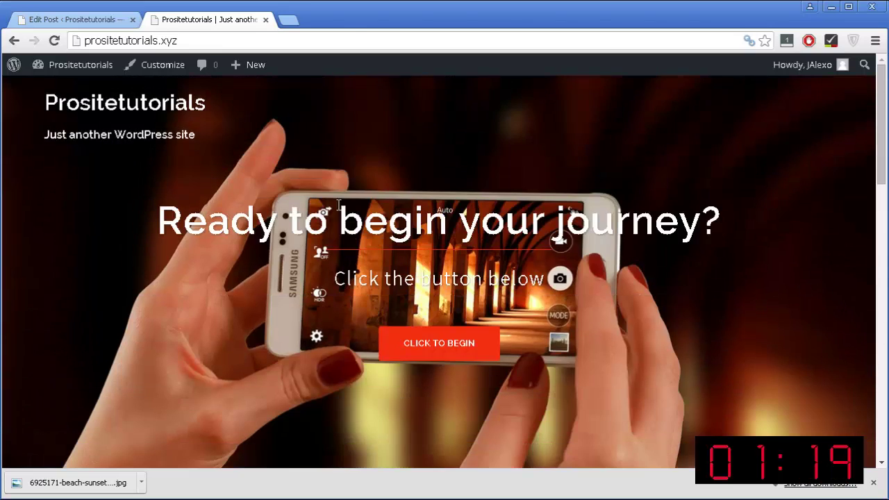
{"action": "left_click", "coordinate": [119, 21]}
{"action": "scroll", "coordinate": [74, 234], "scroll_direction": "down", "scroll_amount": 3}
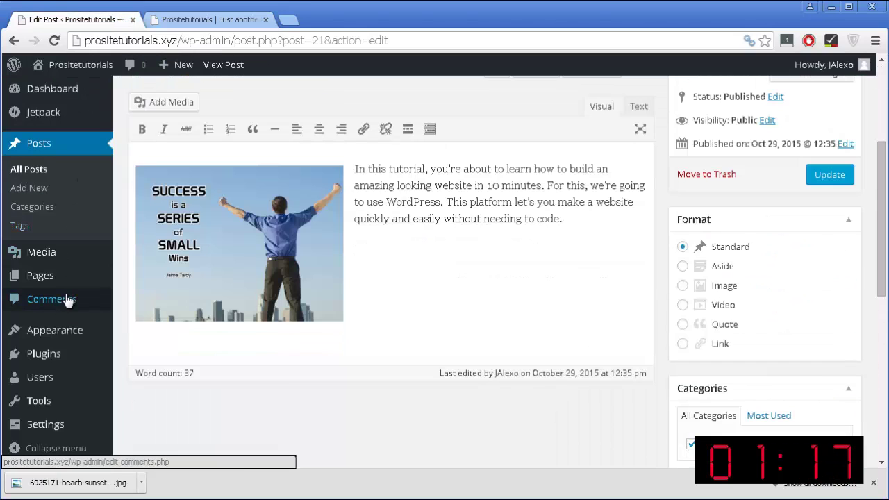
In the Customizer's Header Slider settings, remove the images from both slides
{"action": "mouse_move", "coordinate": [109, 318]}
{"action": "left_click", "coordinate": [157, 294]}
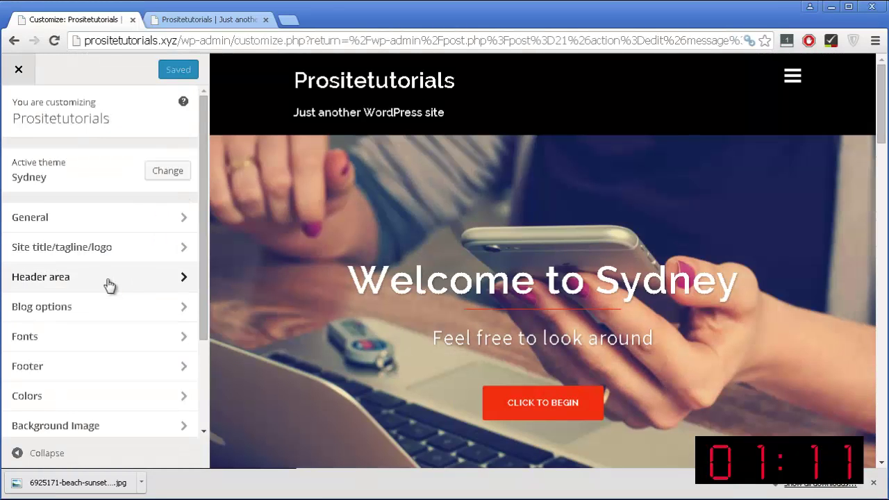
{"action": "left_click", "coordinate": [107, 278]}
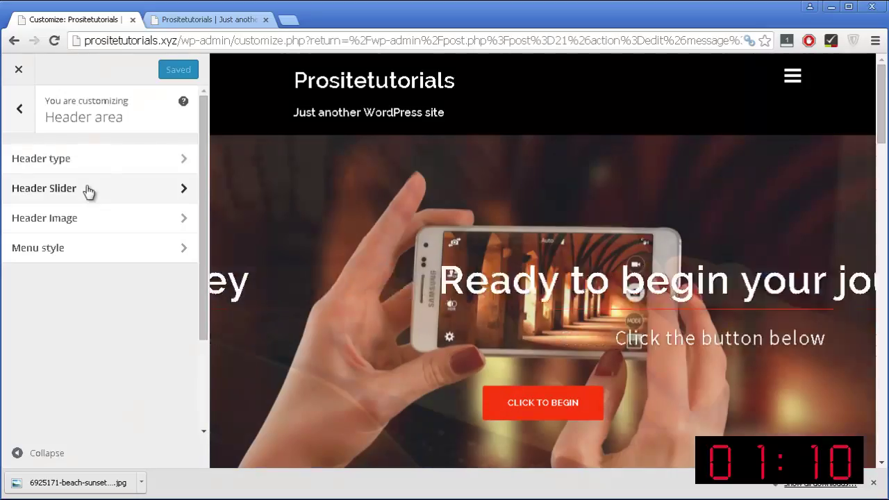
{"action": "left_click", "coordinate": [85, 189]}
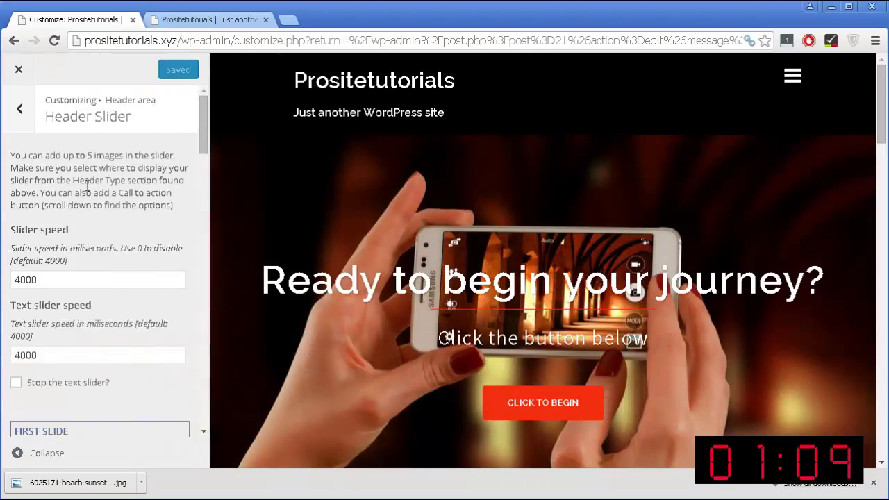
{"action": "scroll", "coordinate": [85, 173], "scroll_direction": "down", "scroll_amount": 4}
{"action": "left_click", "coordinate": [86, 338]}
{"action": "scroll", "coordinate": [80, 319], "scroll_direction": "down", "scroll_amount": 4}
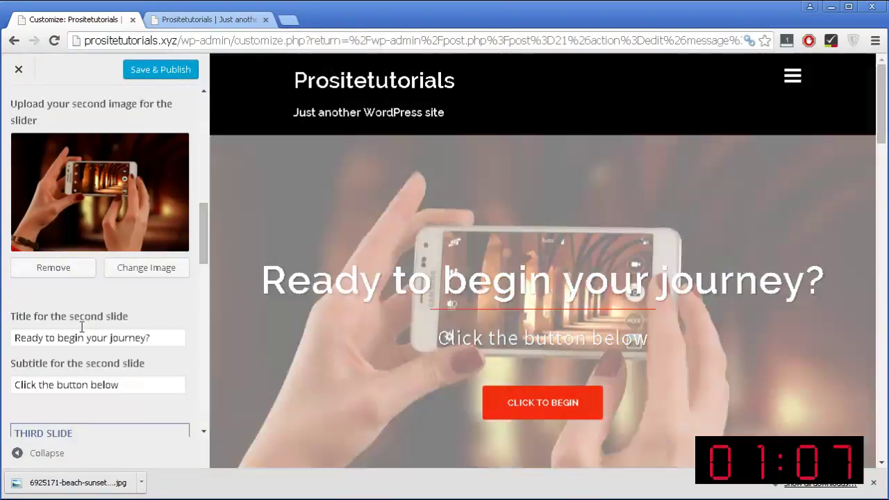
{"action": "left_click", "coordinate": [70, 266]}
{"action": "scroll", "coordinate": [71, 271], "scroll_direction": "up", "scroll_amount": 2}
{"action": "scroll", "coordinate": [70, 267], "scroll_direction": "up", "scroll_amount": 4}
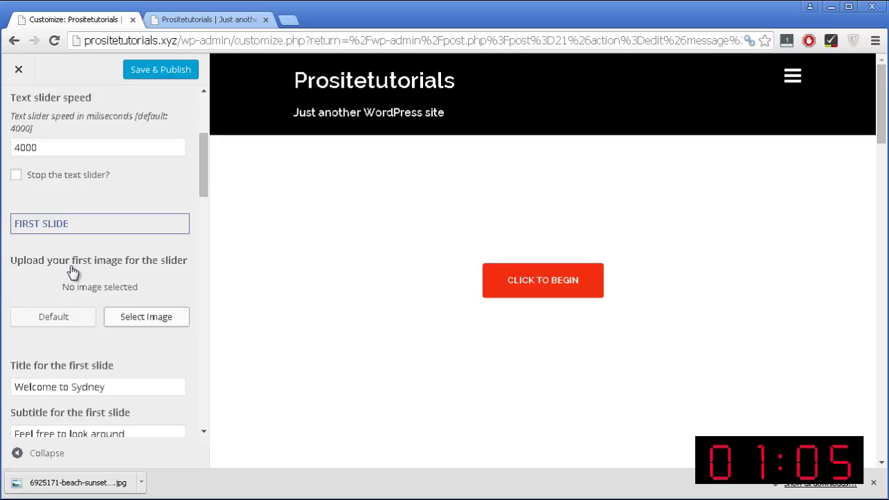
Use the beach-and-laptop image for slide one and the palm-tree sunset for slide two
{"action": "left_click", "coordinate": [166, 320]}
{"action": "left_click", "coordinate": [191, 214]}
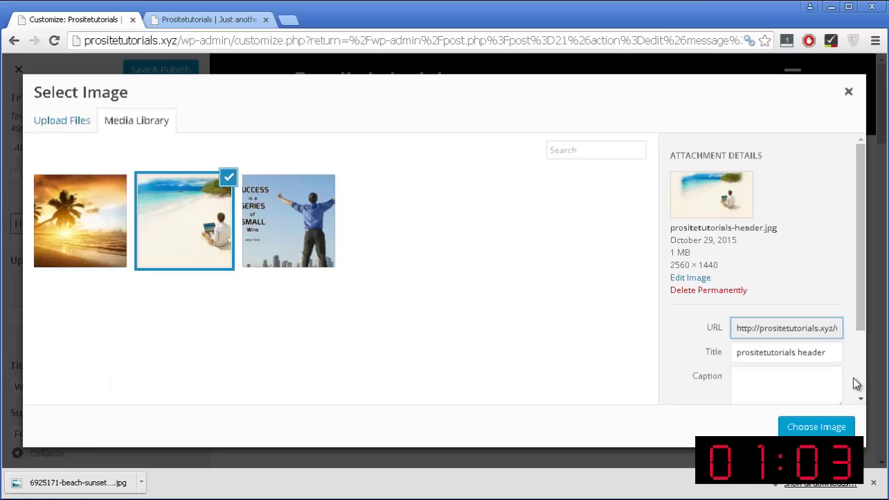
{"action": "left_click", "coordinate": [816, 426]}
{"action": "scroll", "coordinate": [198, 292], "scroll_direction": "down", "scroll_amount": 3}
{"action": "scroll", "coordinate": [83, 331], "scroll_direction": "down", "scroll_amount": 1}
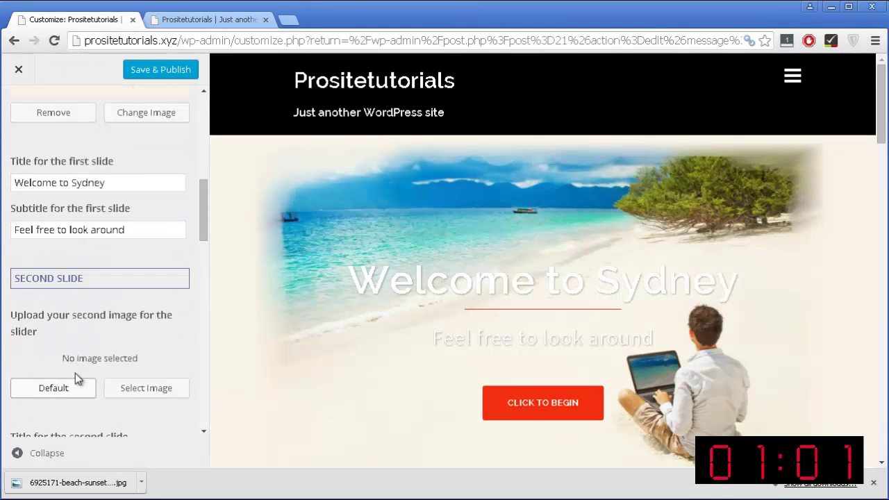
{"action": "scroll", "coordinate": [75, 377], "scroll_direction": "down", "scroll_amount": 1}
{"action": "left_click", "coordinate": [129, 321]}
{"action": "left_click", "coordinate": [125, 232]}
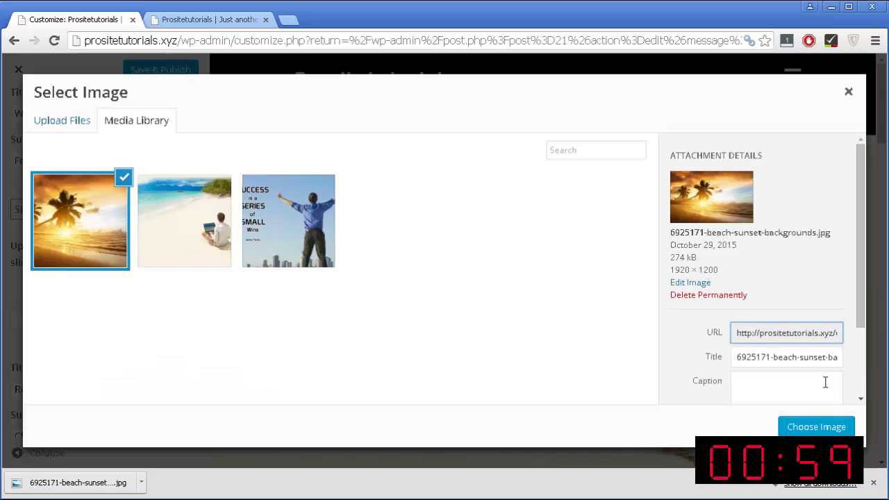
{"action": "left_click", "coordinate": [813, 426]}
{"action": "scroll", "coordinate": [88, 254], "scroll_direction": "up", "scroll_amount": 10}
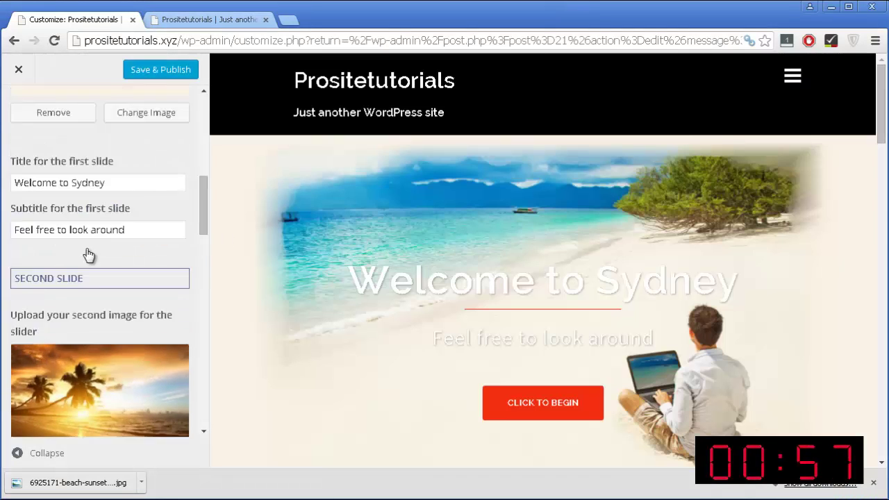
Navigate back through the Customizer sections, glancing at Footer, to reach Colors
{"action": "left_click", "coordinate": [20, 109]}
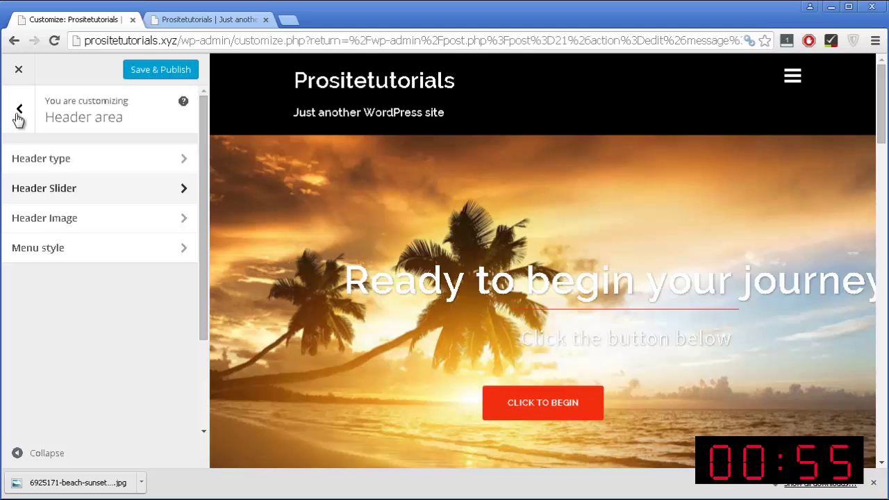
{"action": "left_click", "coordinate": [19, 109]}
{"action": "left_click", "coordinate": [92, 367]}
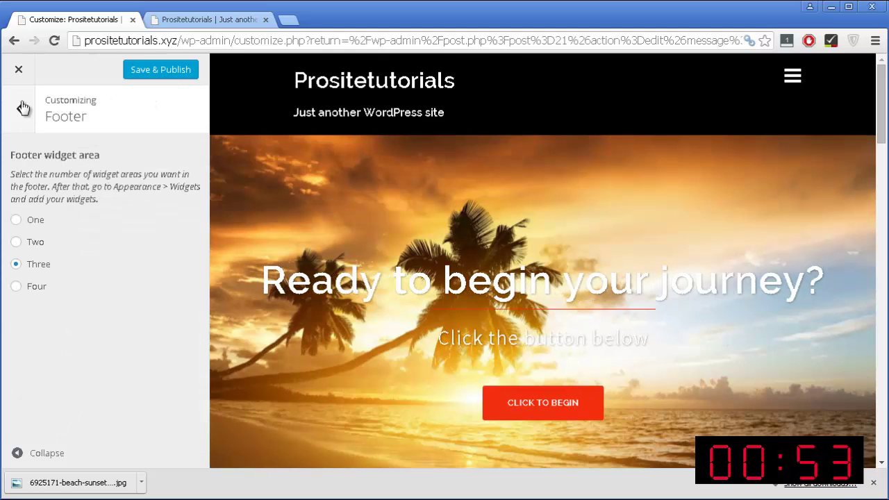
{"action": "left_click", "coordinate": [23, 108]}
{"action": "left_click", "coordinate": [102, 327]}
Change the Sydney primary colour from red to blue #1192F4
{"action": "left_click", "coordinate": [21, 222]}
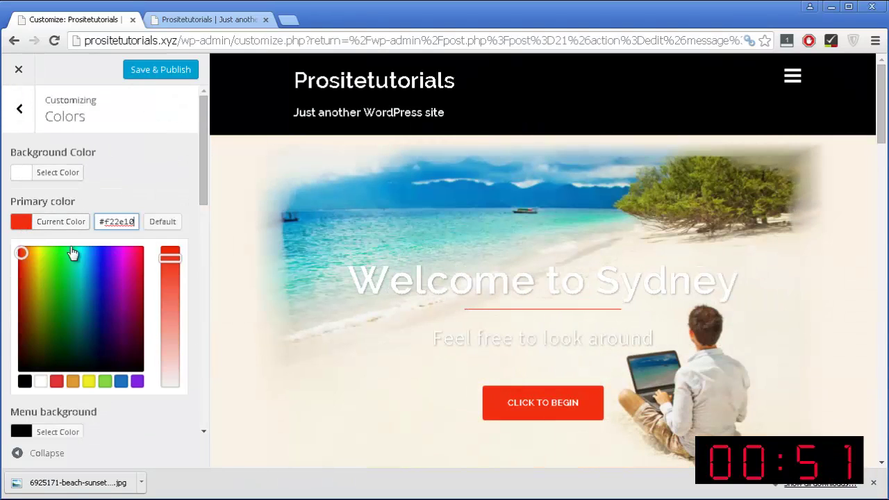
{"action": "left_click", "coordinate": [91, 248]}
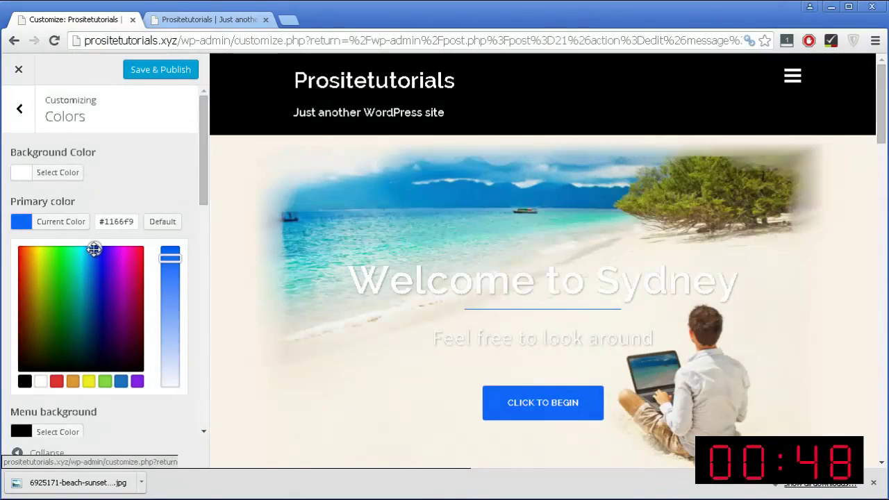
{"action": "left_click_drag", "start_coordinate": [94, 248], "coordinate": [90, 251]}
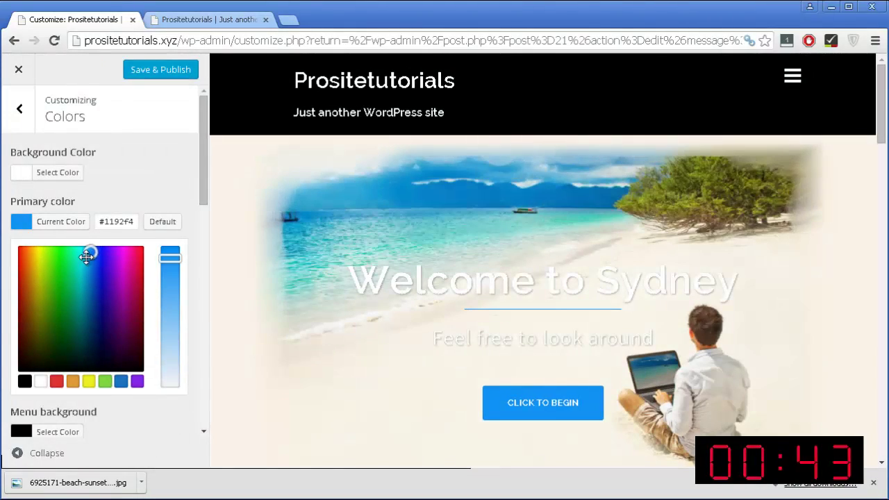
{"action": "left_click", "coordinate": [89, 260]}
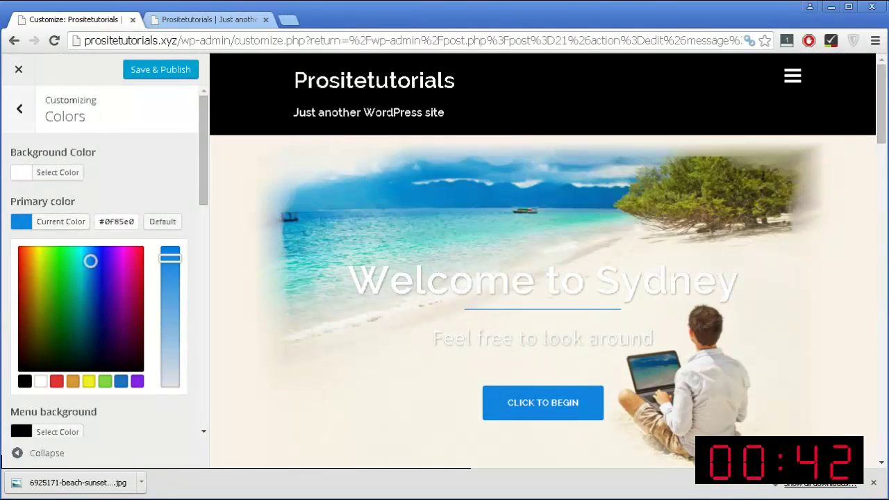
{"action": "left_click", "coordinate": [20, 109]}
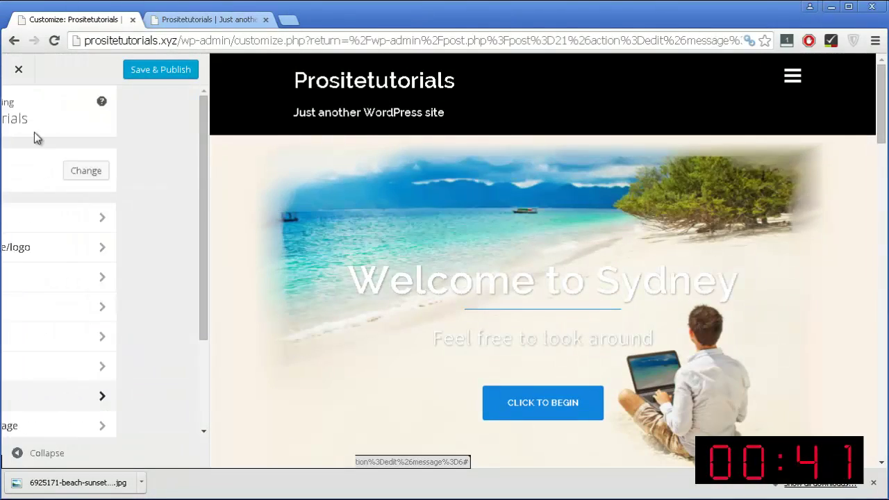
{"action": "scroll", "coordinate": [99, 240], "scroll_direction": "down", "scroll_amount": 3}
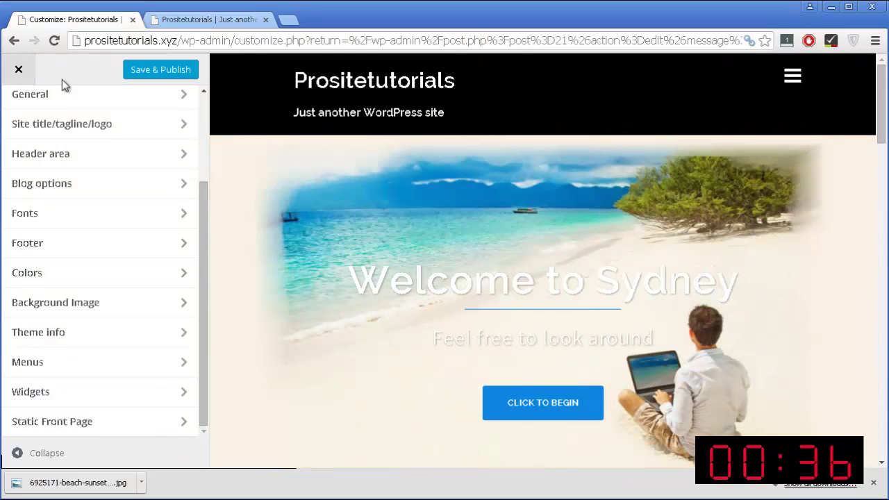
Publish the Customizer changes and reload the live site to check the beach slides and blue button
{"action": "left_click", "coordinate": [160, 70]}
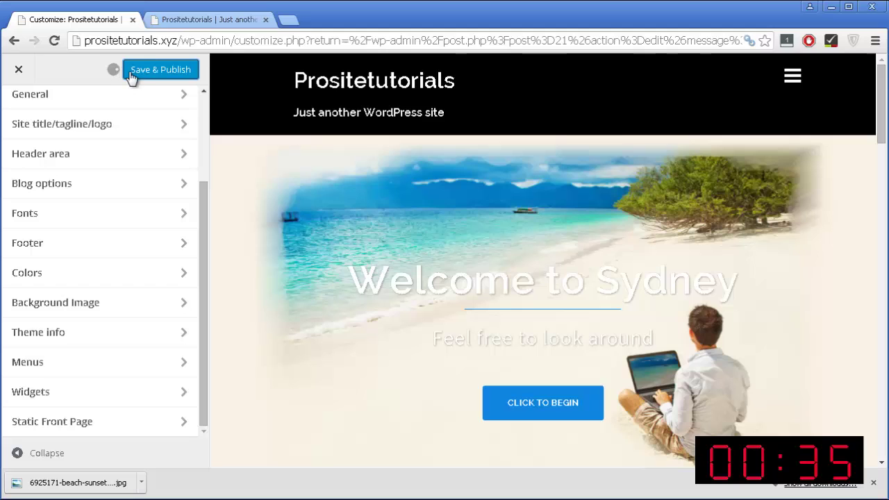
{"action": "left_click", "coordinate": [209, 21]}
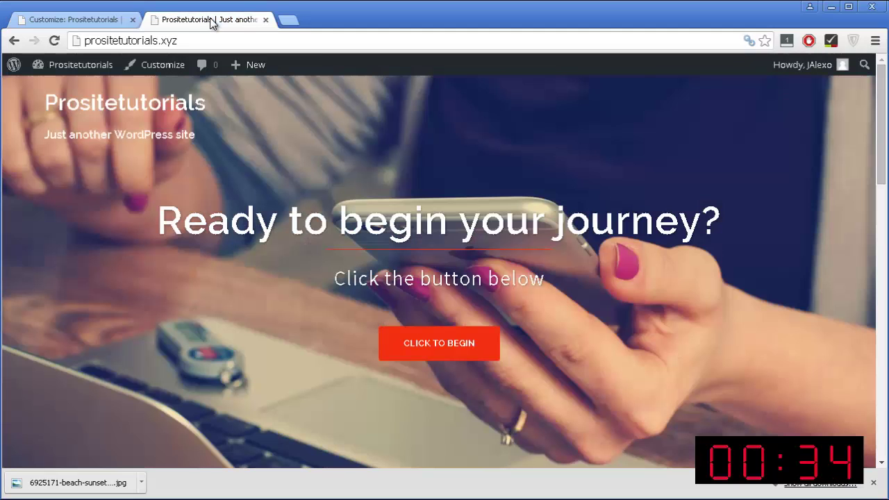
{"action": "left_click", "coordinate": [52, 40]}
{"action": "scroll", "coordinate": [75, 125], "scroll_direction": "down", "scroll_amount": 20}
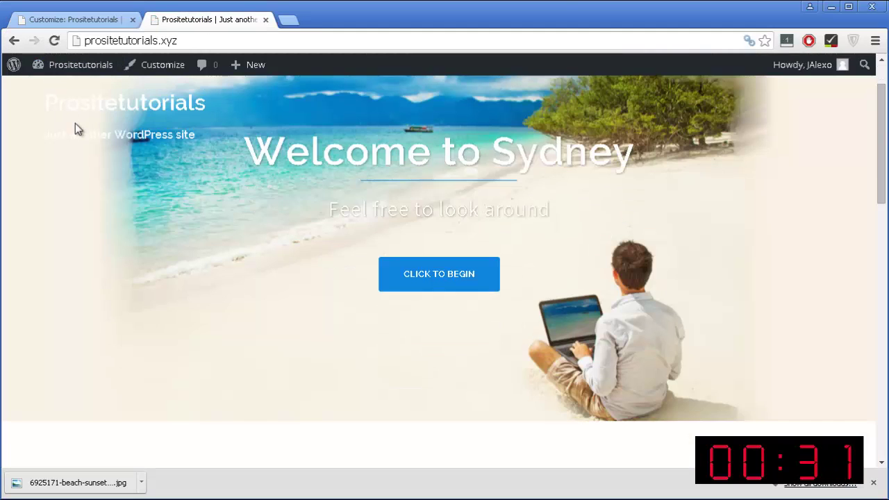
{"action": "scroll", "coordinate": [74, 128], "scroll_direction": "up", "scroll_amount": 20}
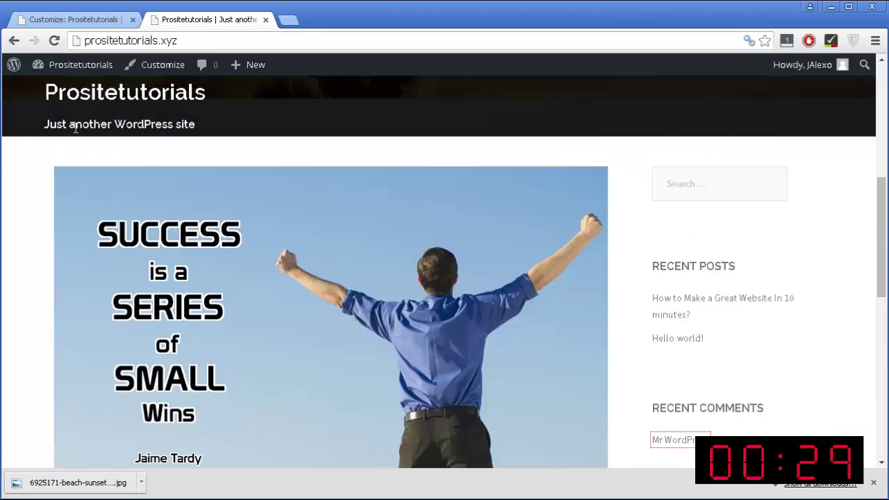